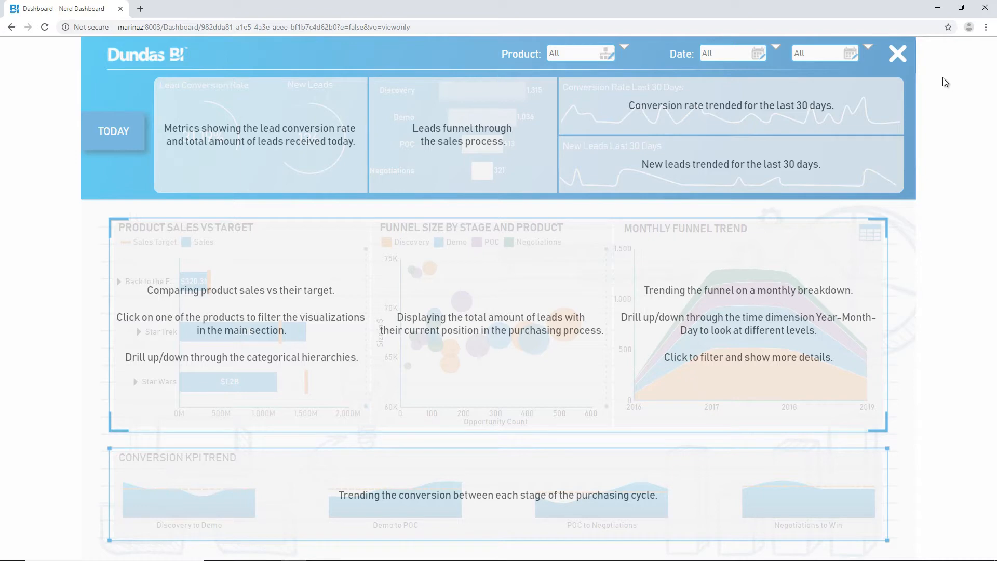
Step: Dismiss the help overlay and drill the Product Sales vs Target chart down through Star Wars to Lightsaber
left_click(904, 57)
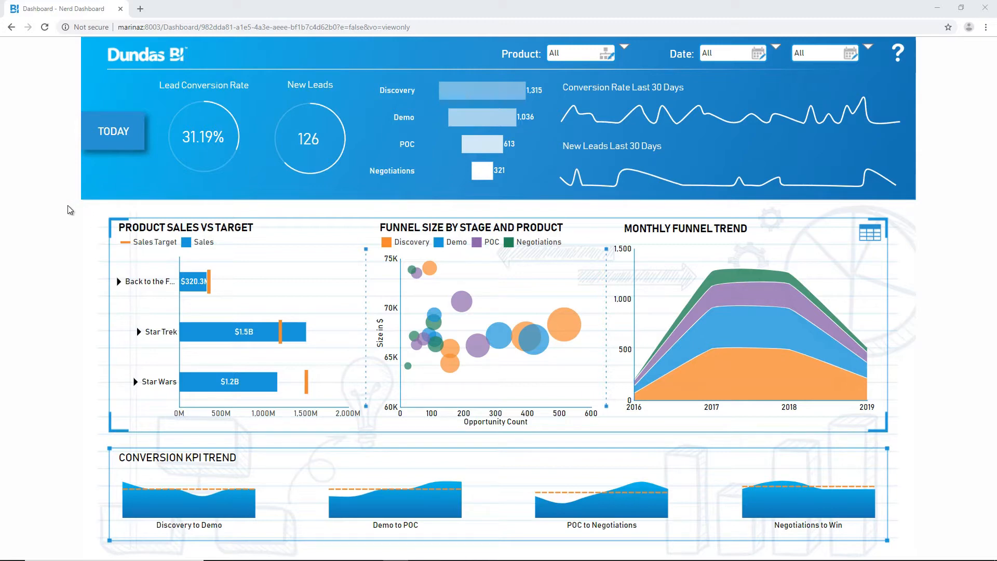
left_click(229, 381)
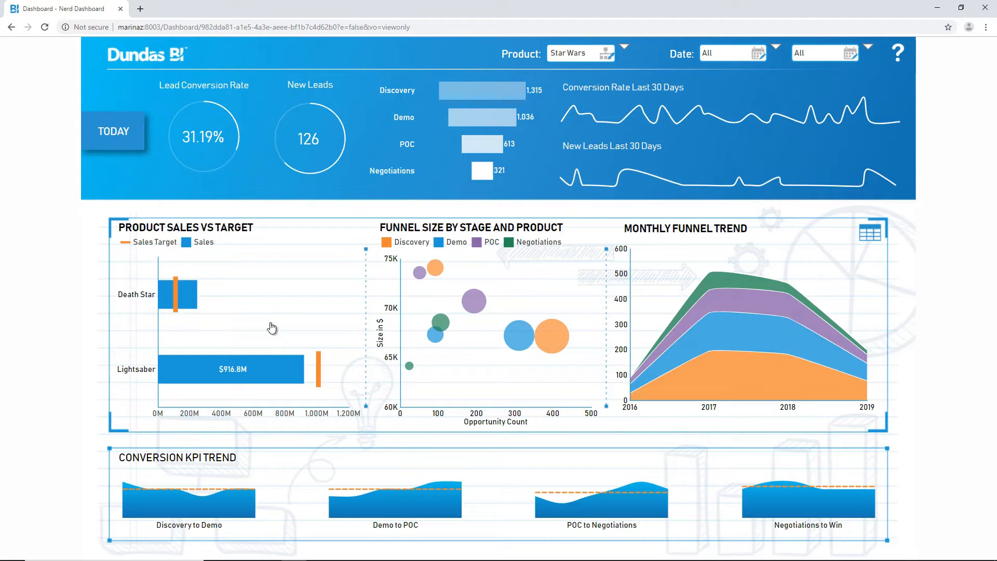
left_click(255, 372)
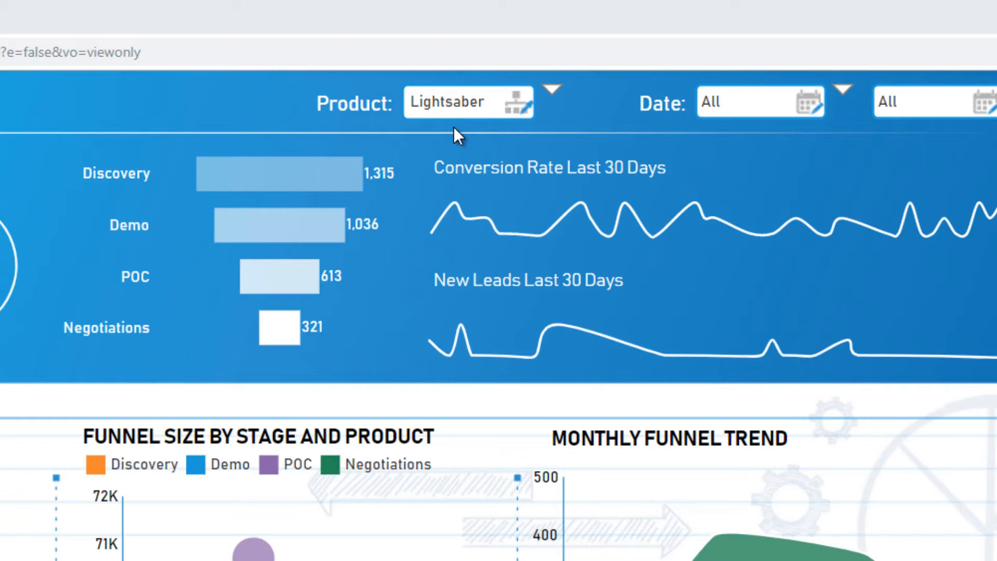
Step: Add Star Trek and DeLorean to the Product filter alongside Lightsaber and apply it
left_click(442, 103)
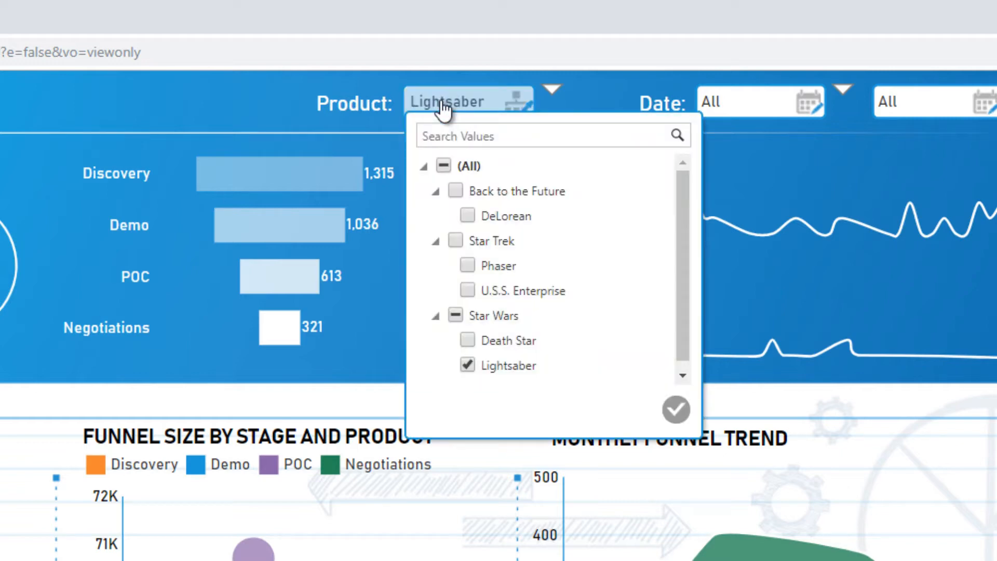
left_click(455, 241)
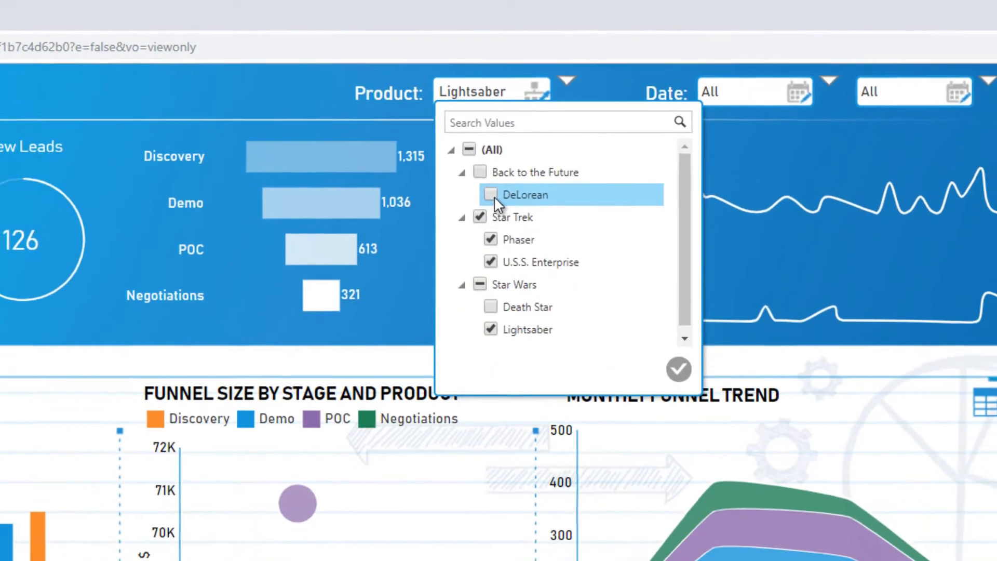
left_click(490, 195)
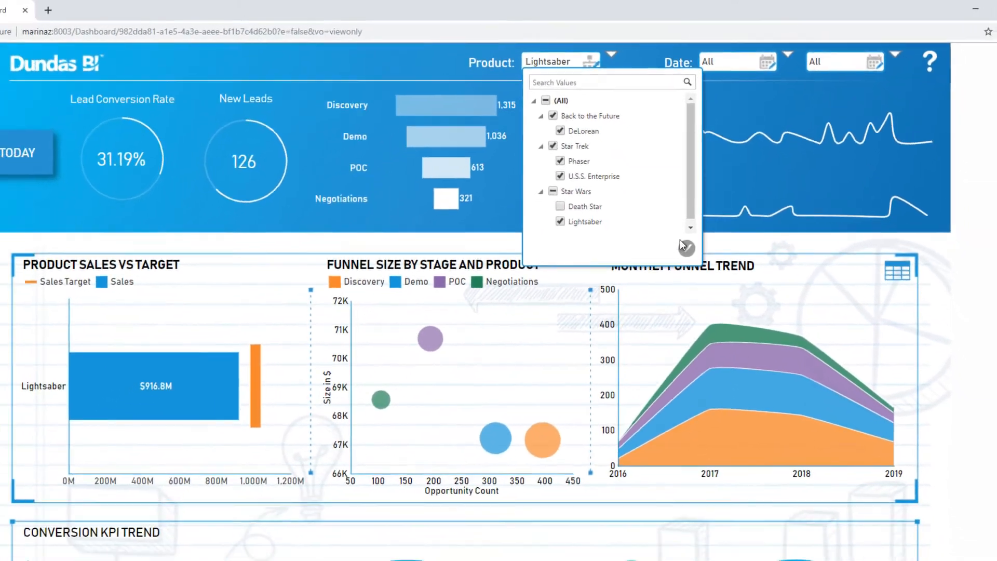
left_click(679, 370)
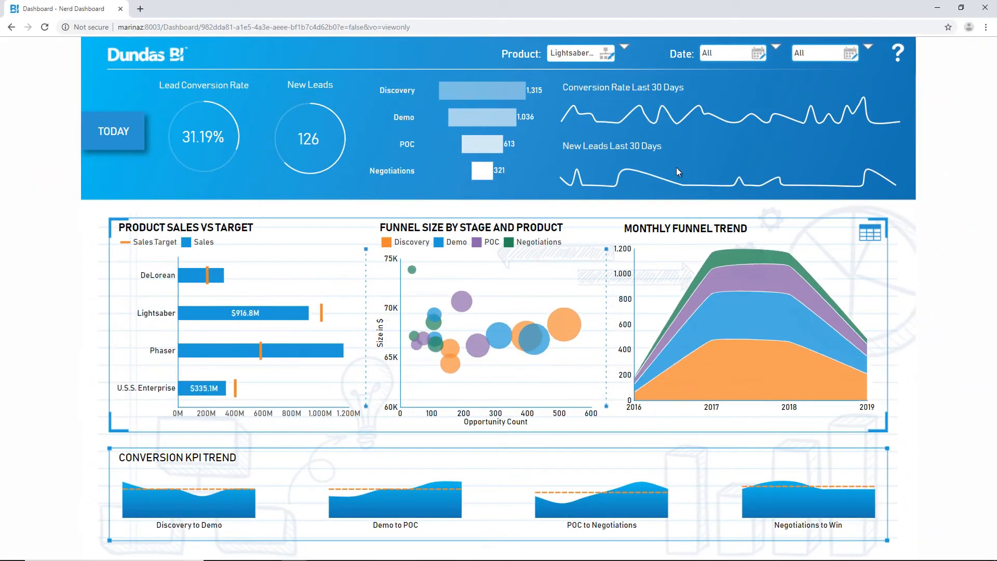
Step: Remove Star Trek and Back to the Future from the Product filter, keeping only Lightsaber
left_click(591, 57)
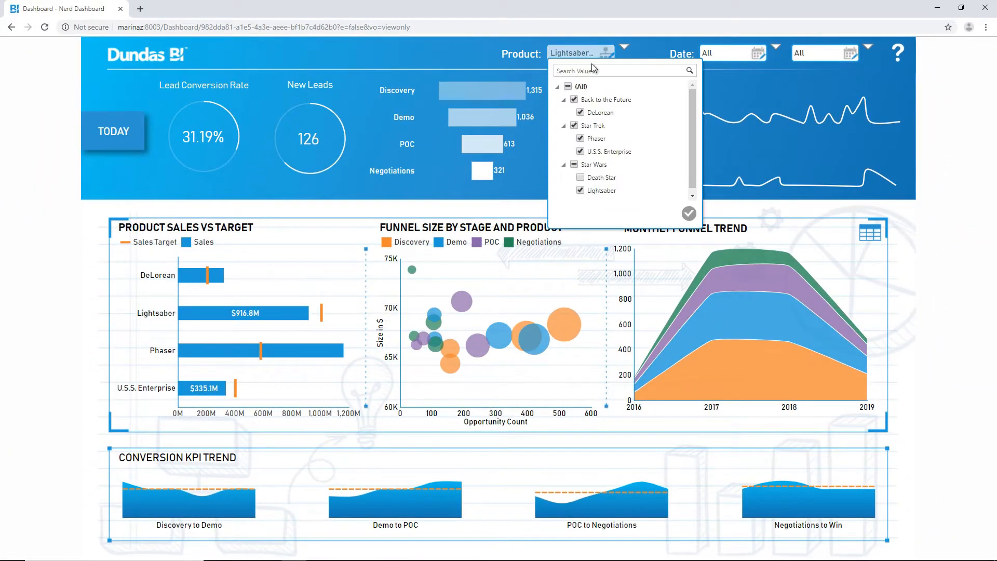
left_click(574, 126)
left_click(689, 213)
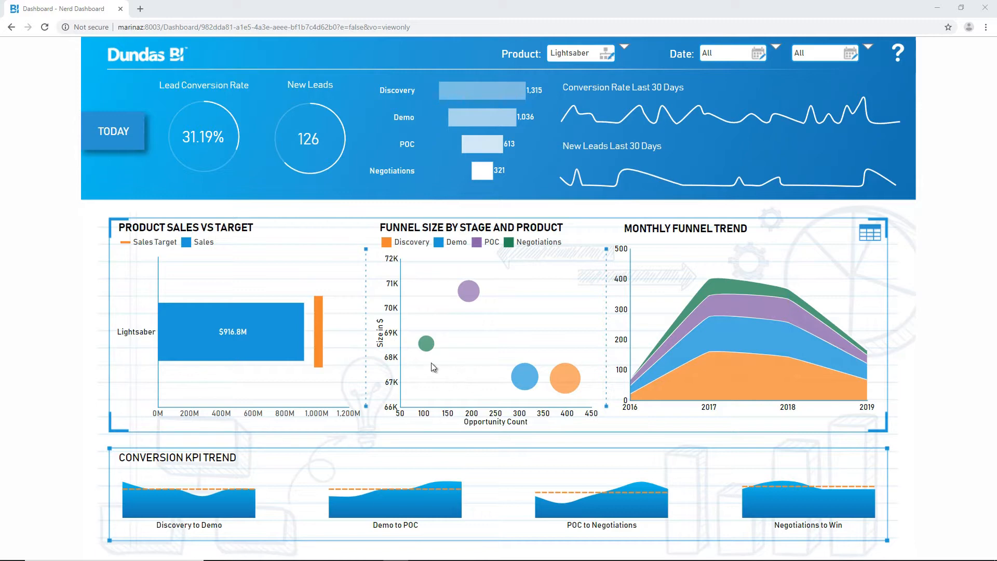
Step: Drill the Monthly Funnel Trend chart down into 2019 and open the opportunity details for March 2019
mouse_move(426, 344)
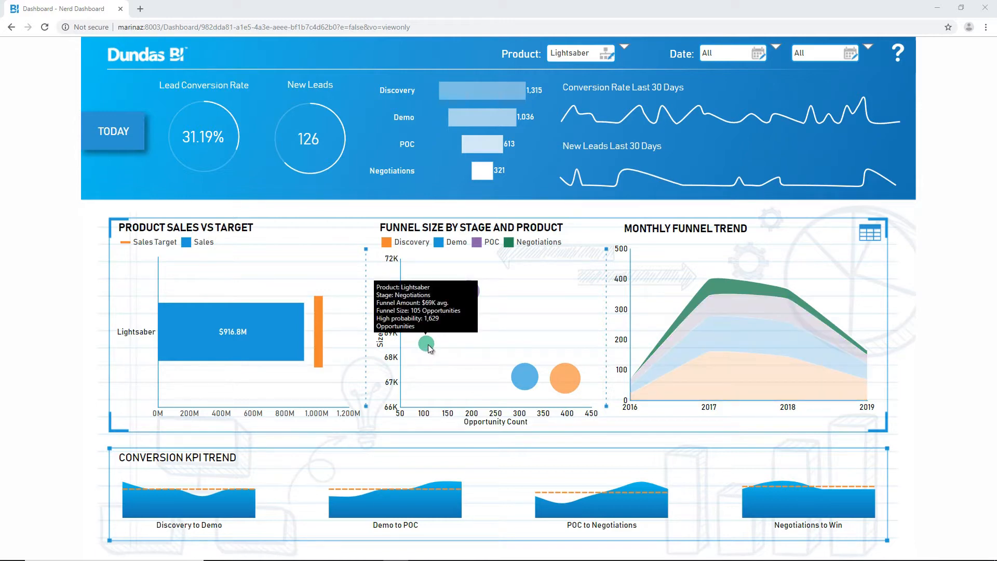
mouse_move(520, 371)
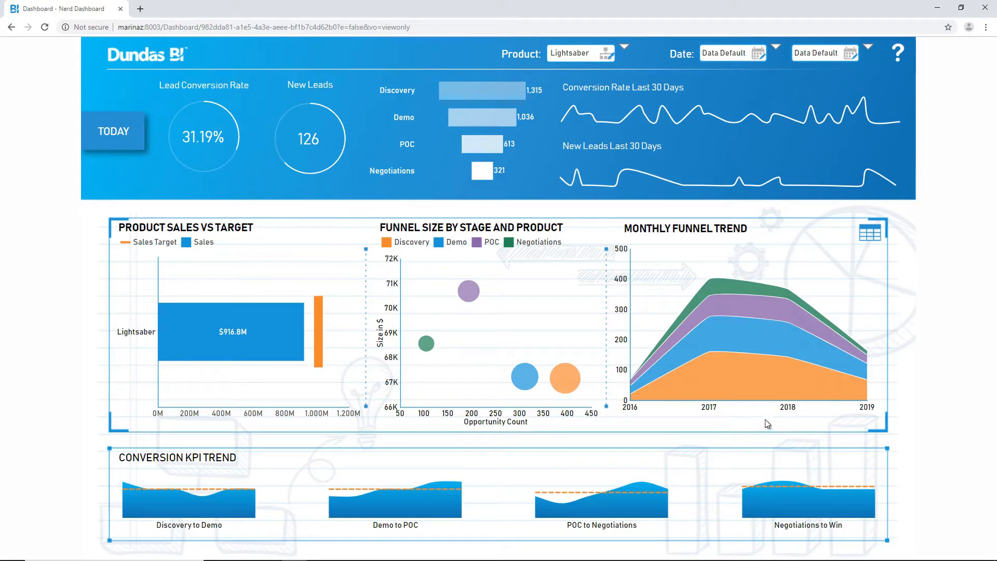
mouse_move(860, 346)
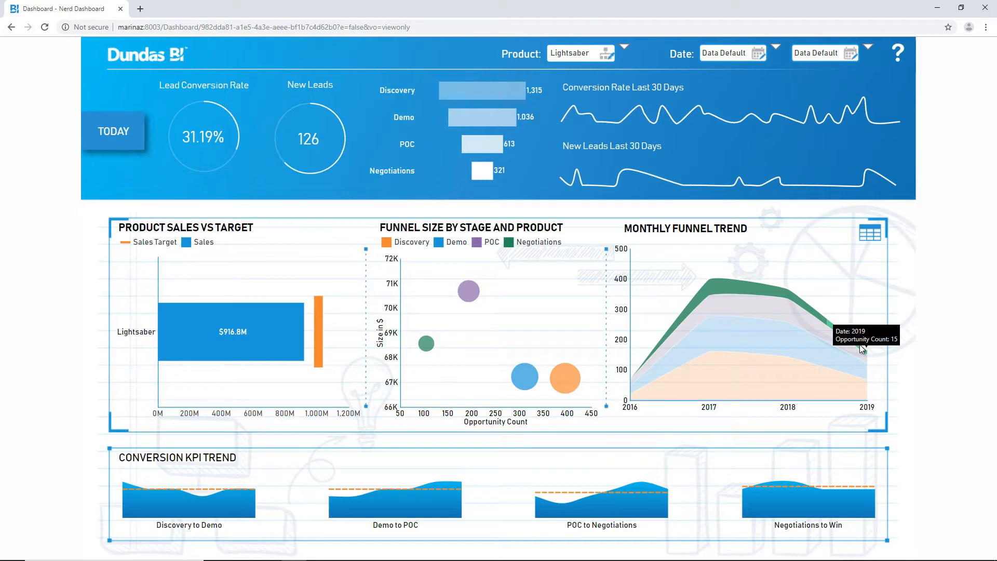
right_click(860, 345)
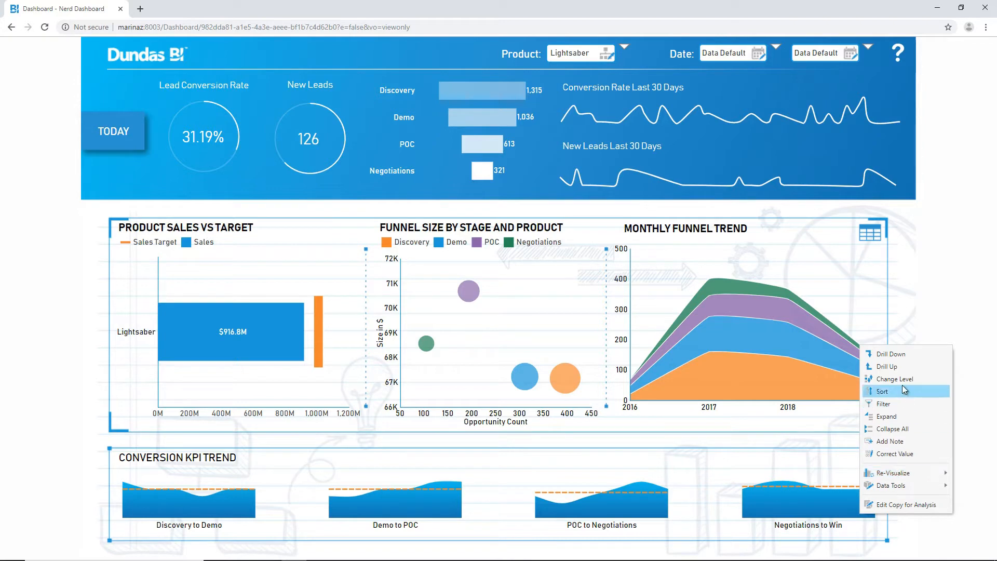
left_click(900, 356)
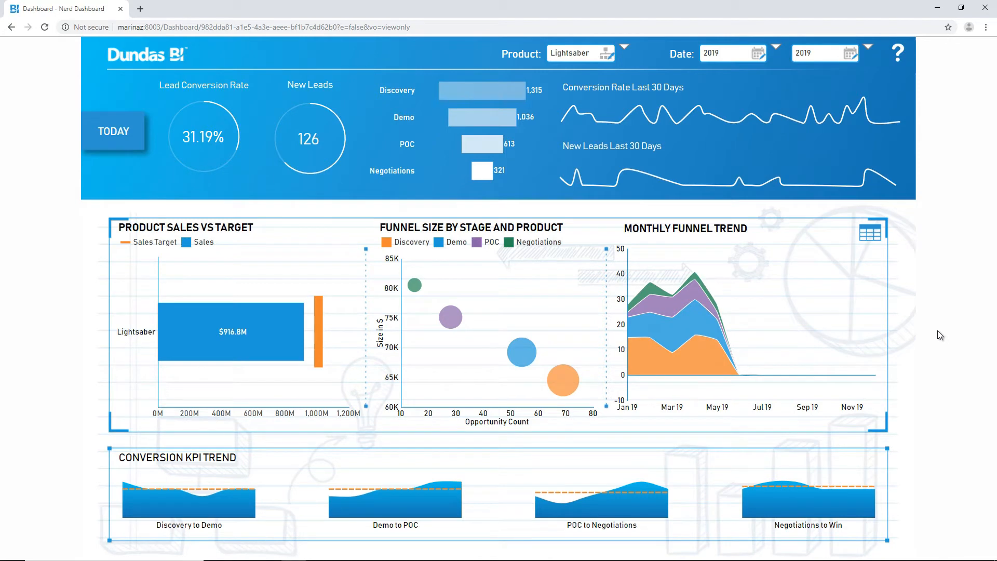
mouse_move(669, 303)
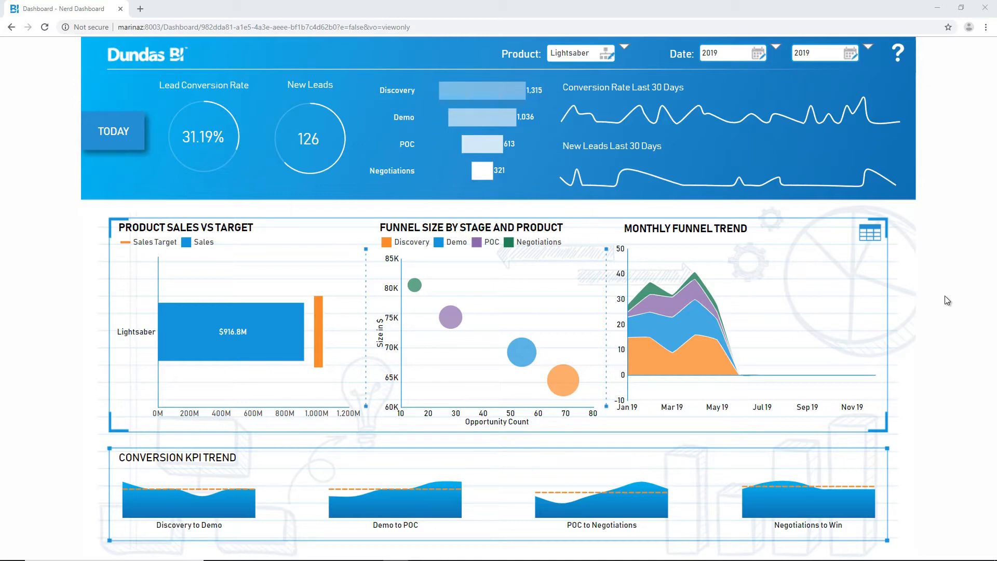
left_click(668, 294)
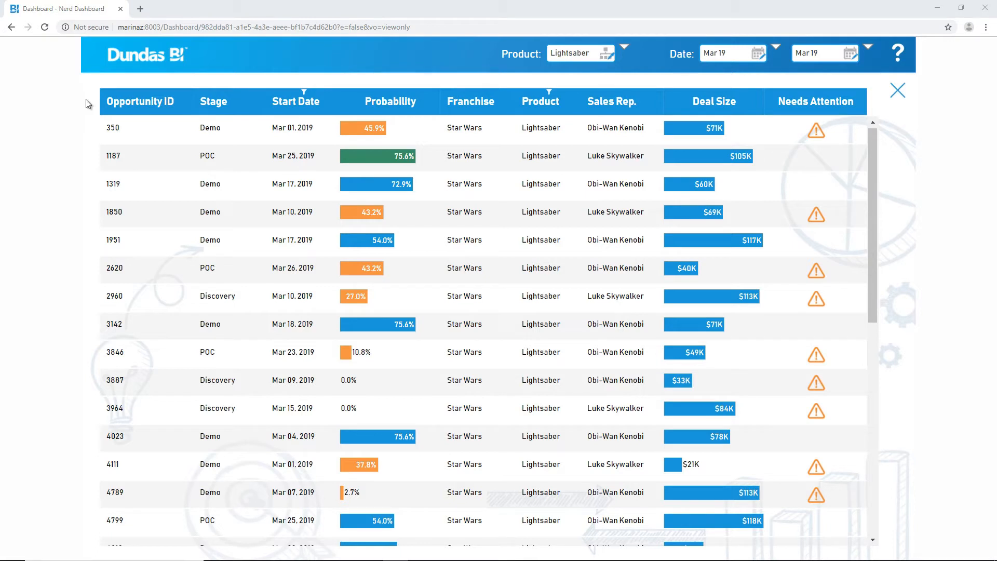
Step: Filter the Stage column of the opportunity table to Negotiations and POC
left_click(256, 102)
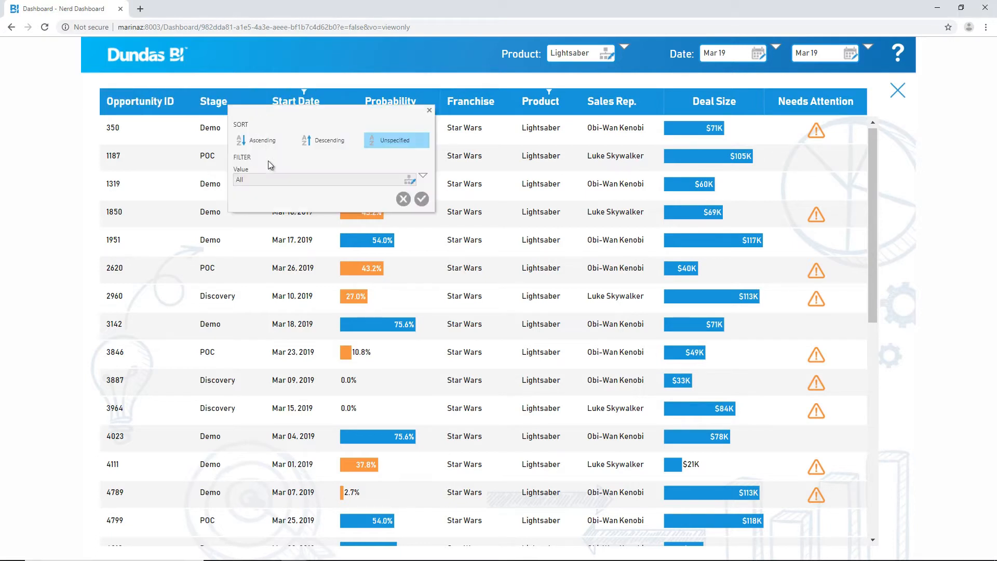
left_click(277, 179)
left_click(281, 253)
left_click(274, 266)
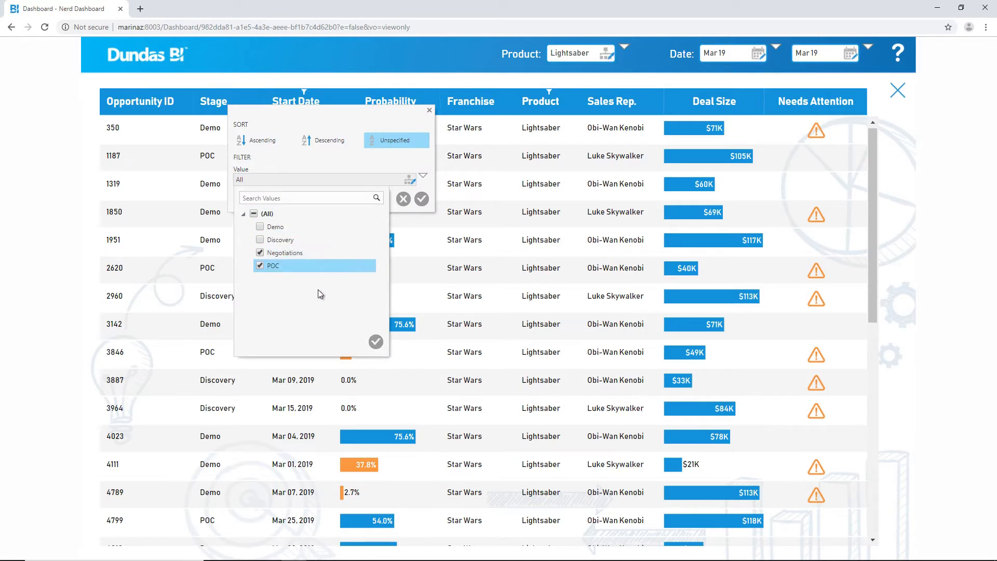
left_click(375, 342)
left_click(421, 199)
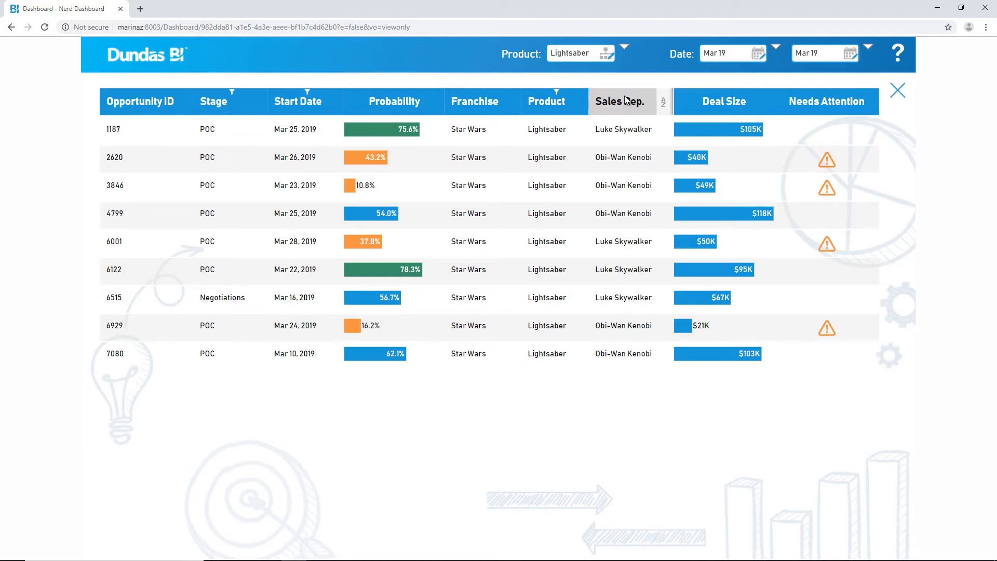
Step: Make Sales Rep. the first column of the opportunity table and sort the table by Probability in descending order
left_click_drag(635, 102, 140, 101)
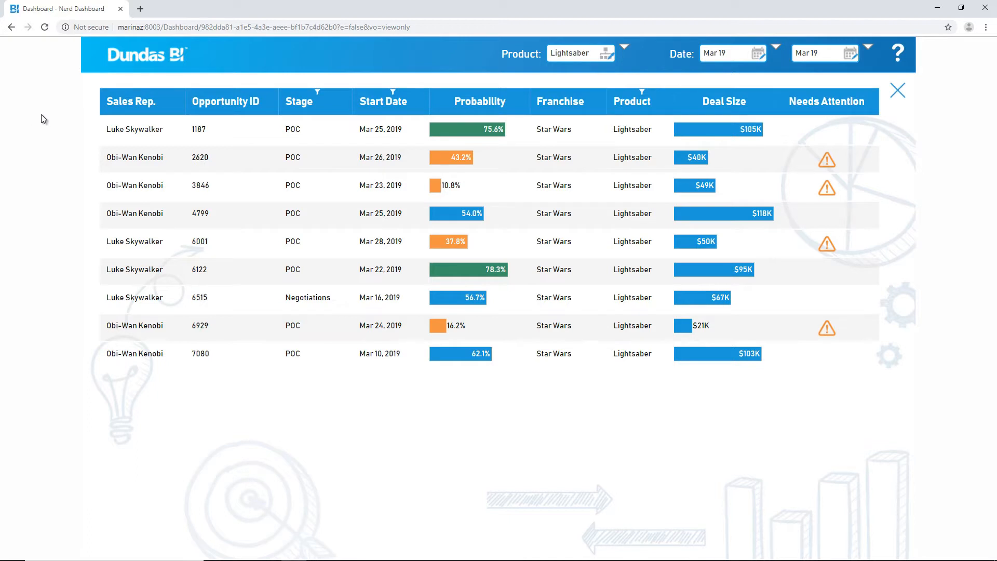
left_click(457, 102)
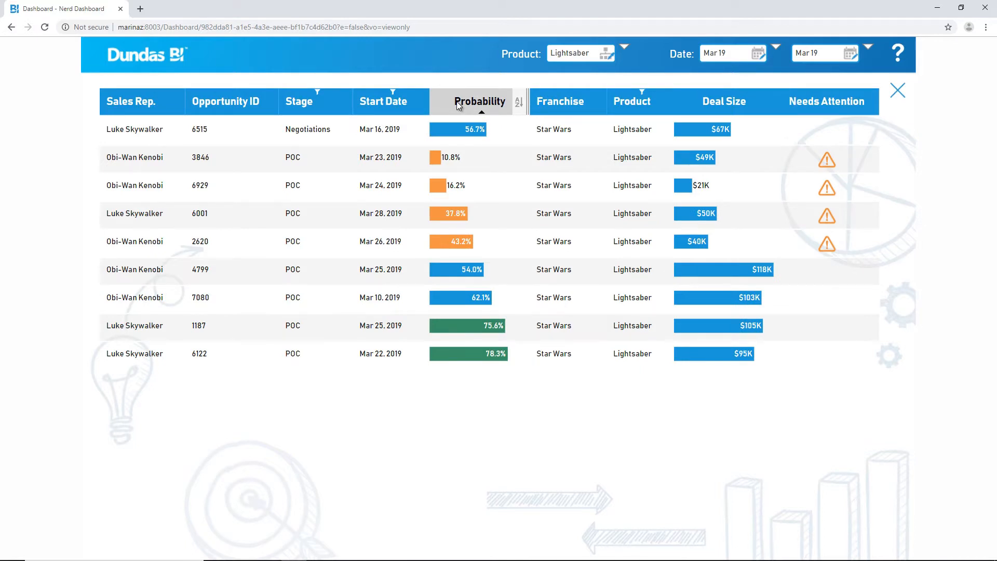
left_click(456, 101)
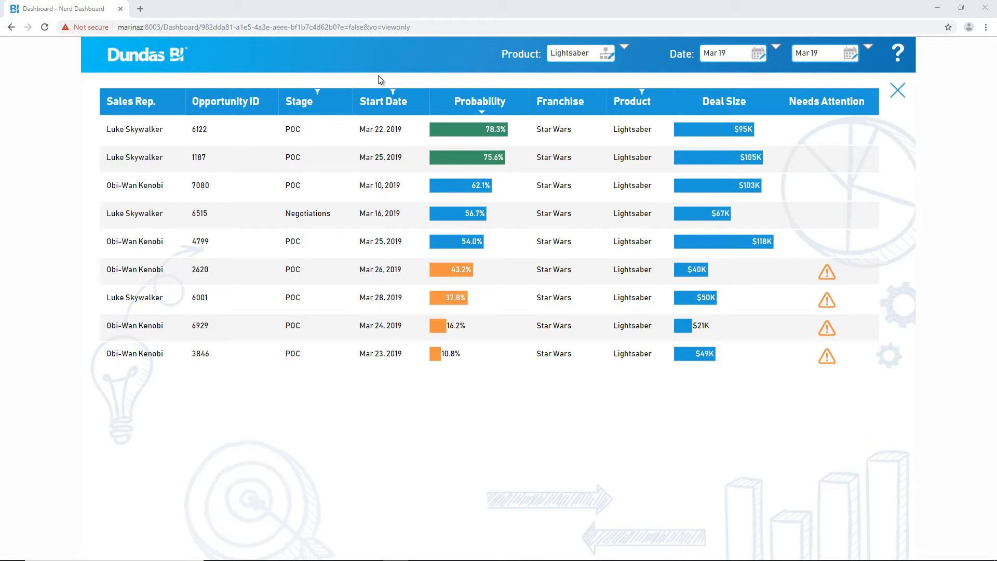
Step: Add the note "Great job, let's make it happen!!" to the Probability value in the table's first row
right_click(517, 129)
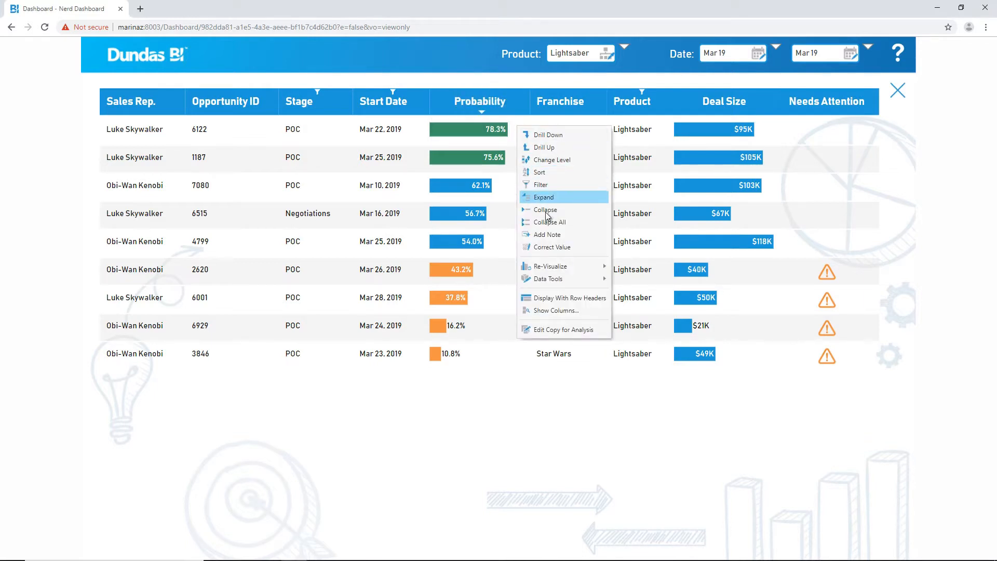
left_click(546, 234)
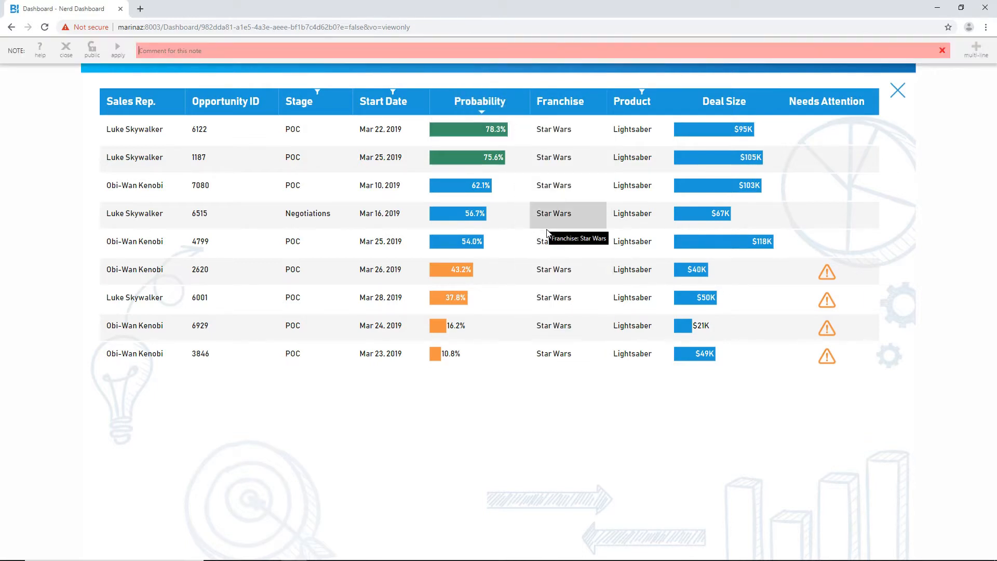
type("Great job, let's")
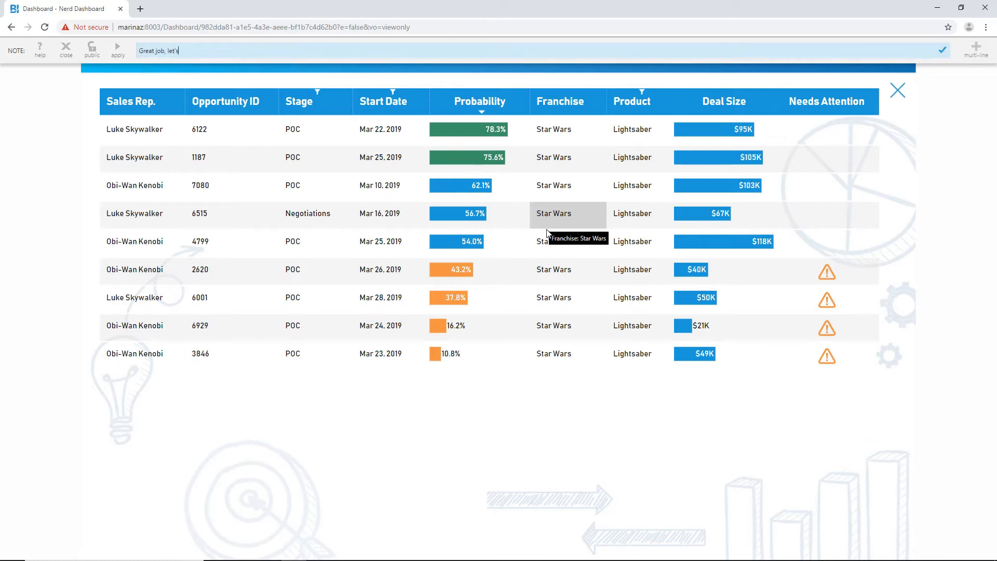
type("make it happen!!")
key("Return")
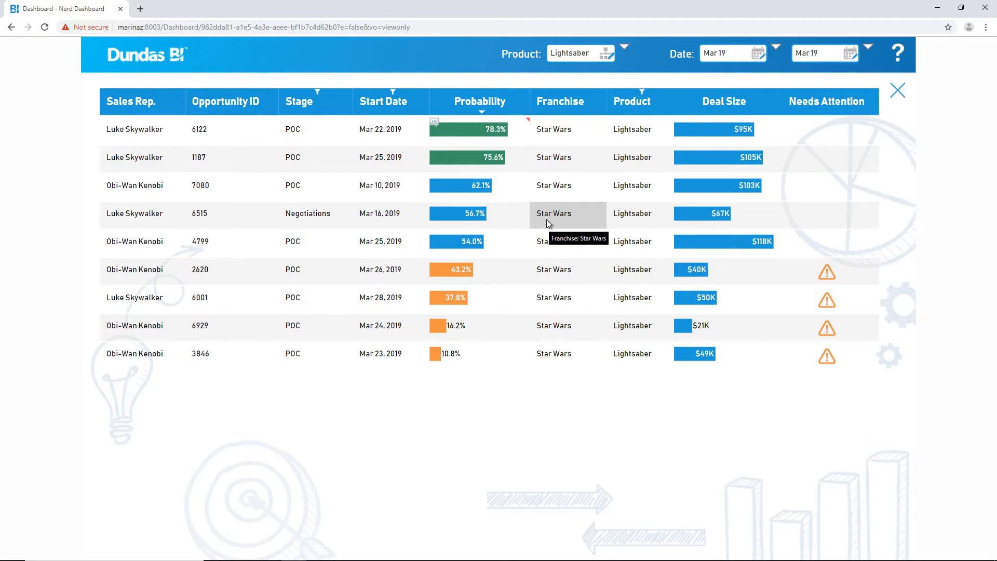
mouse_move(528, 121)
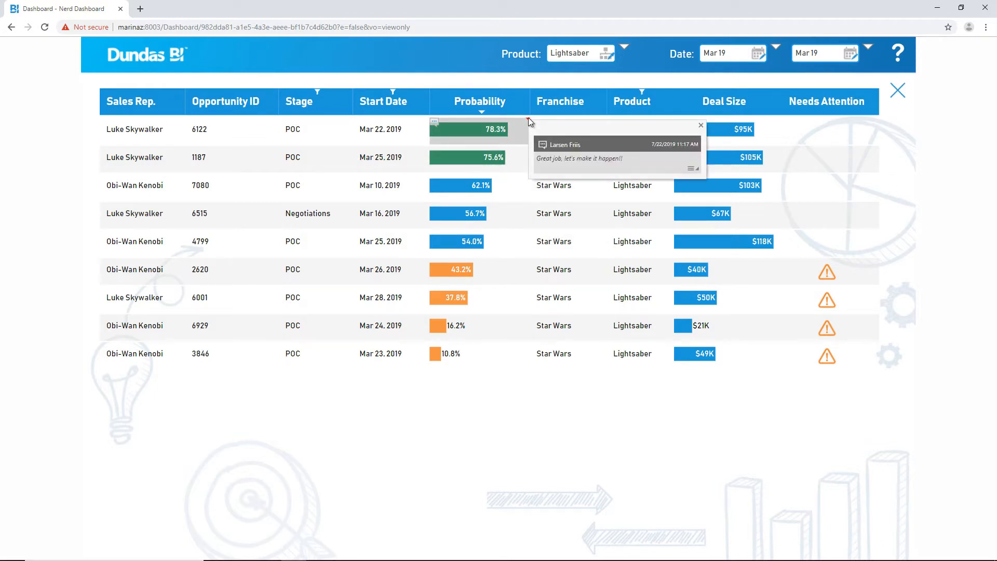
Step: Start a note notification named with the sales rep's first name plus "notification", and accept PDF export on Letter paper in landscape
right_click(63, 161)
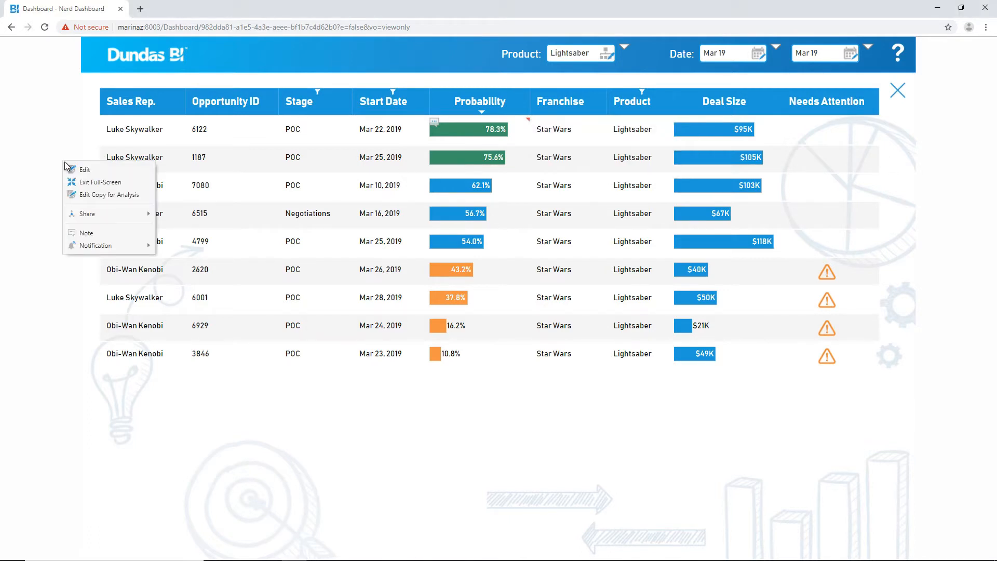
left_click(96, 246)
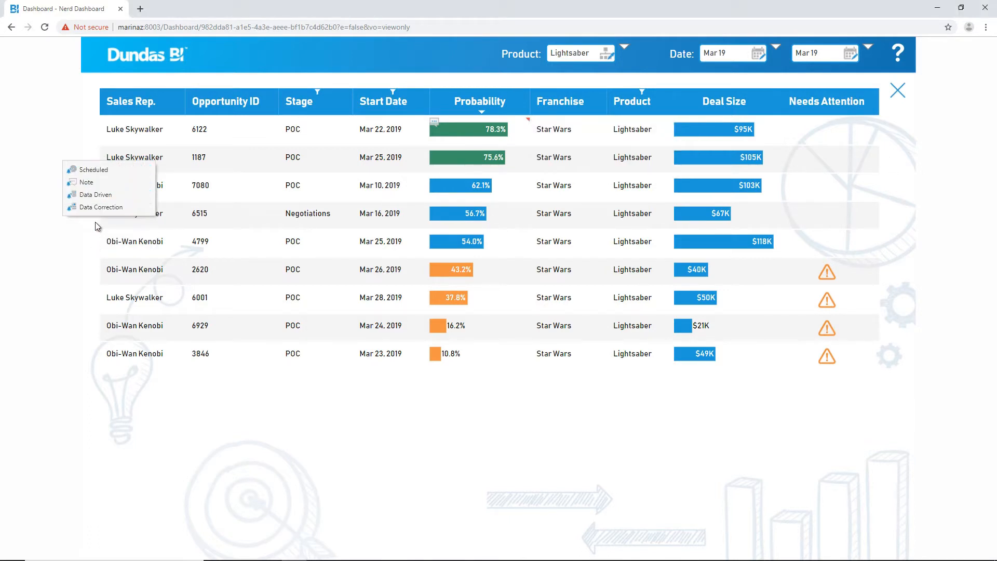
left_click(97, 182)
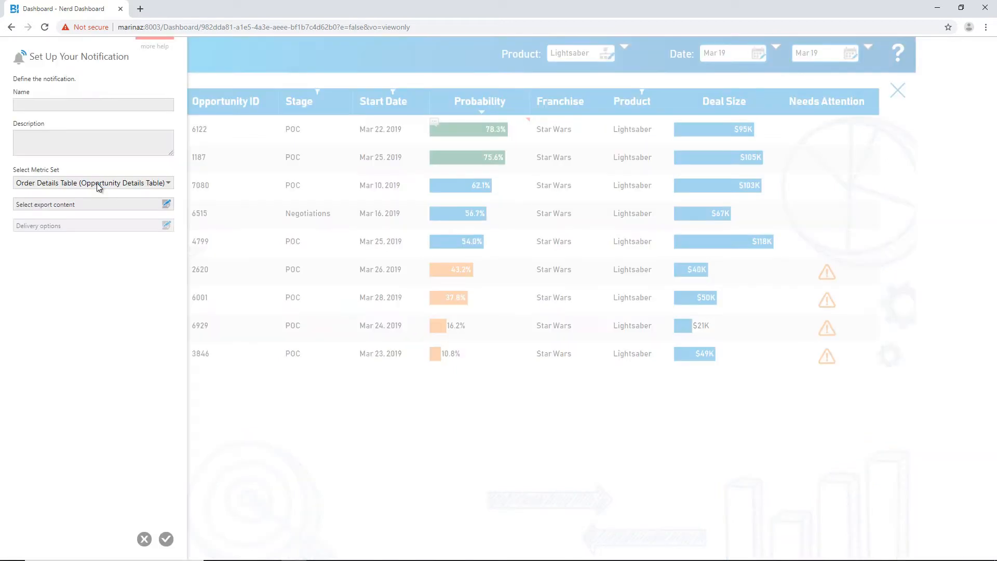
left_click(76, 106)
type("Luke's notification")
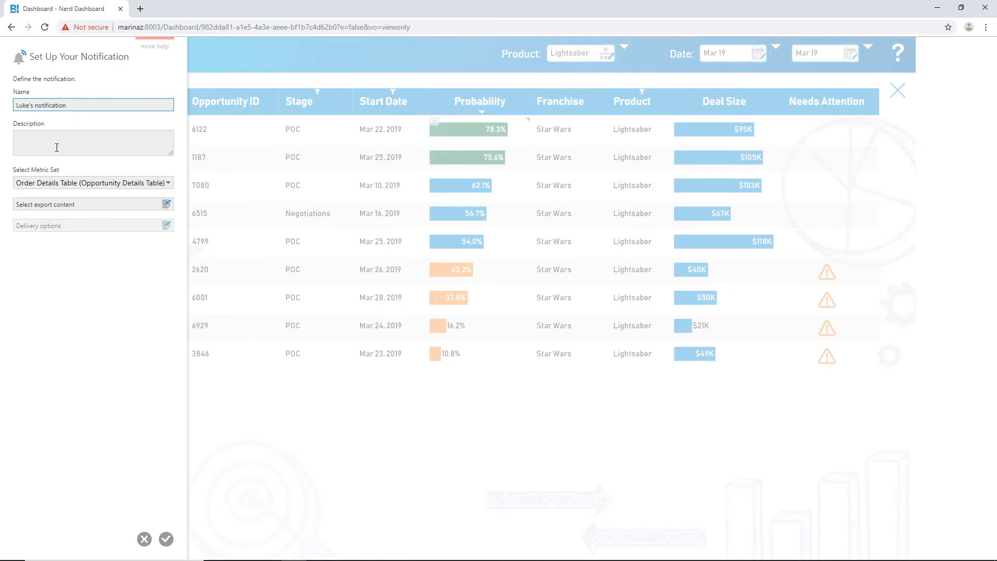
left_click(81, 198)
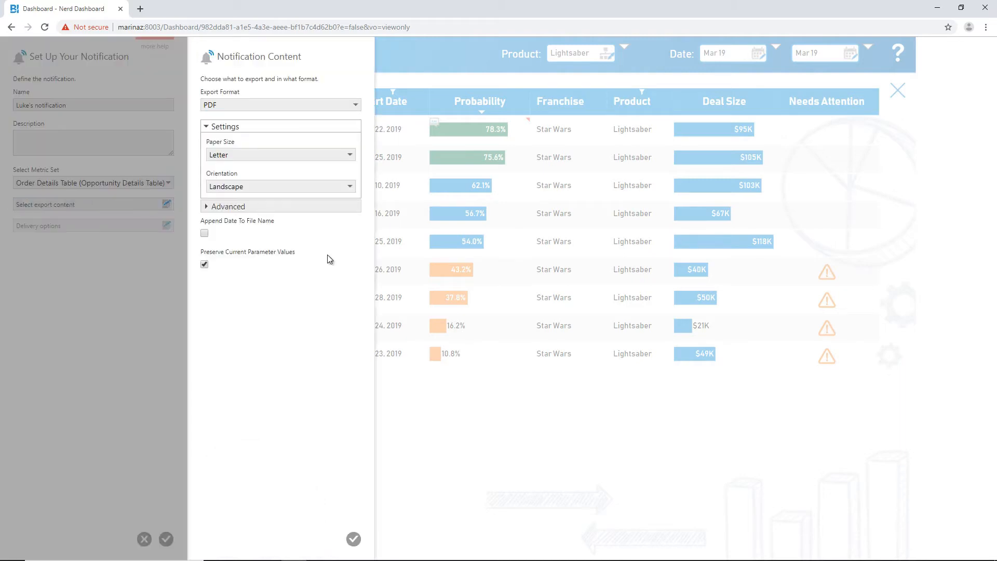
left_click(353, 539)
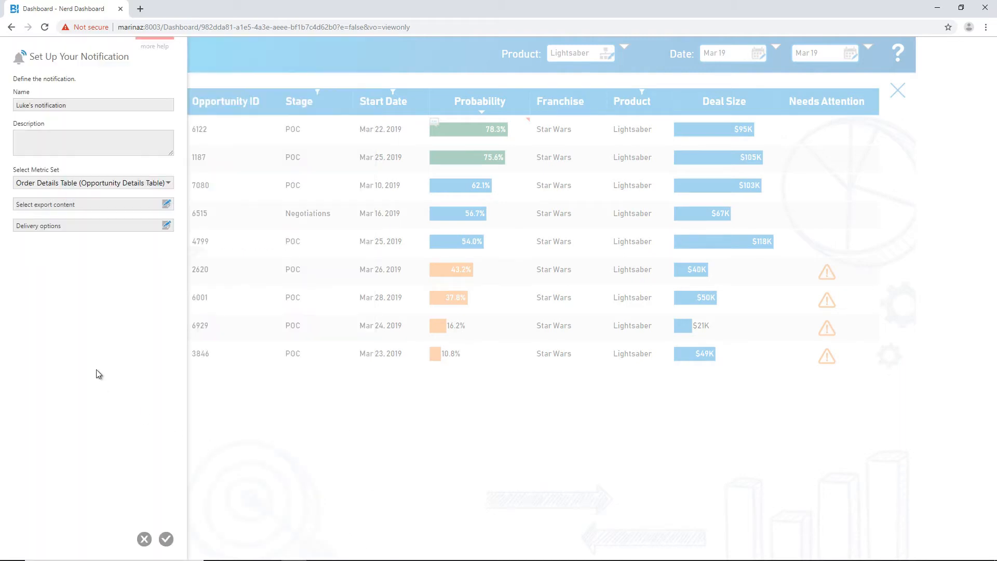
Step: Add the sales rep's account as another email recipient in the notification's delivery options
left_click(88, 226)
left_click(276, 294)
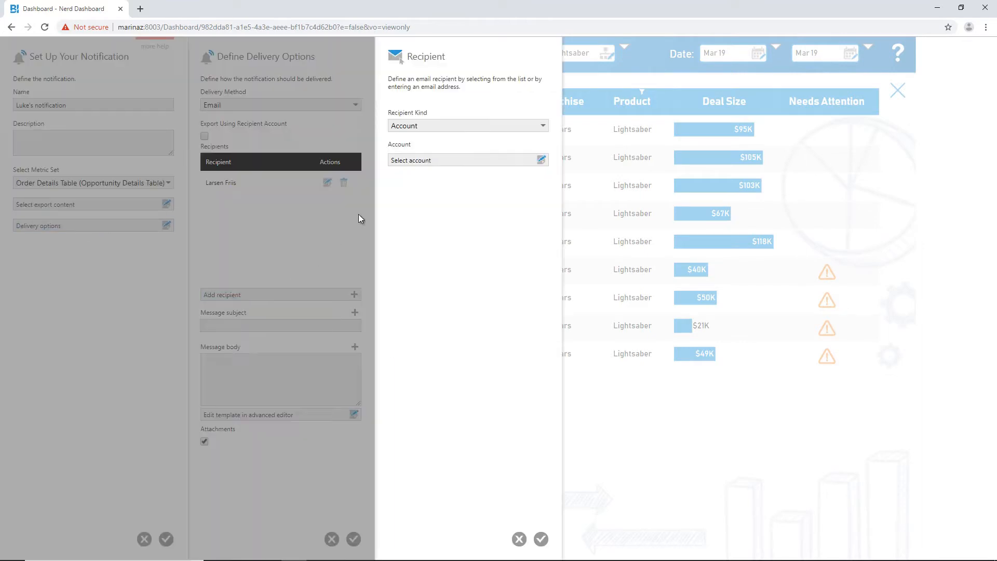
left_click(465, 159)
left_click(459, 115)
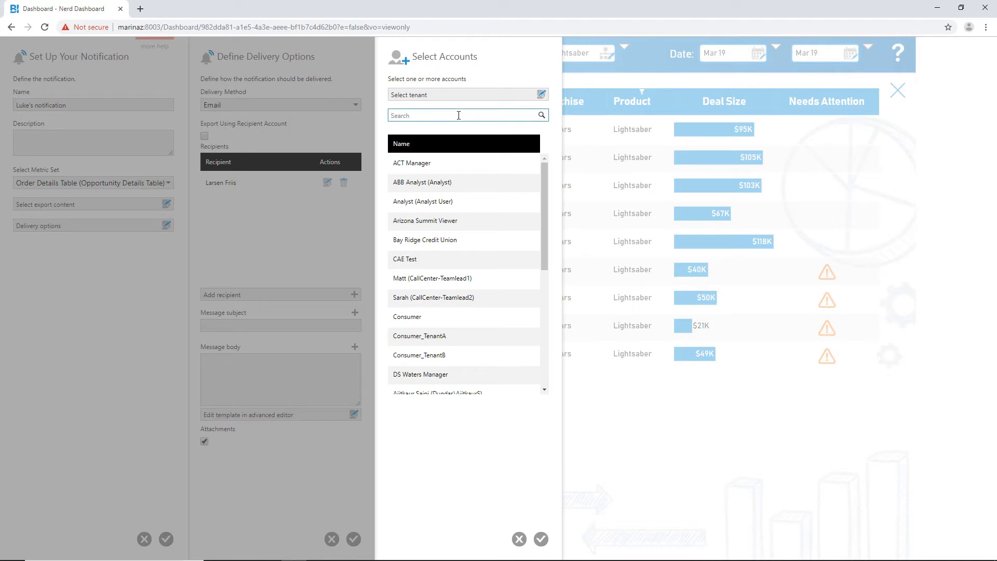
type("Luke")
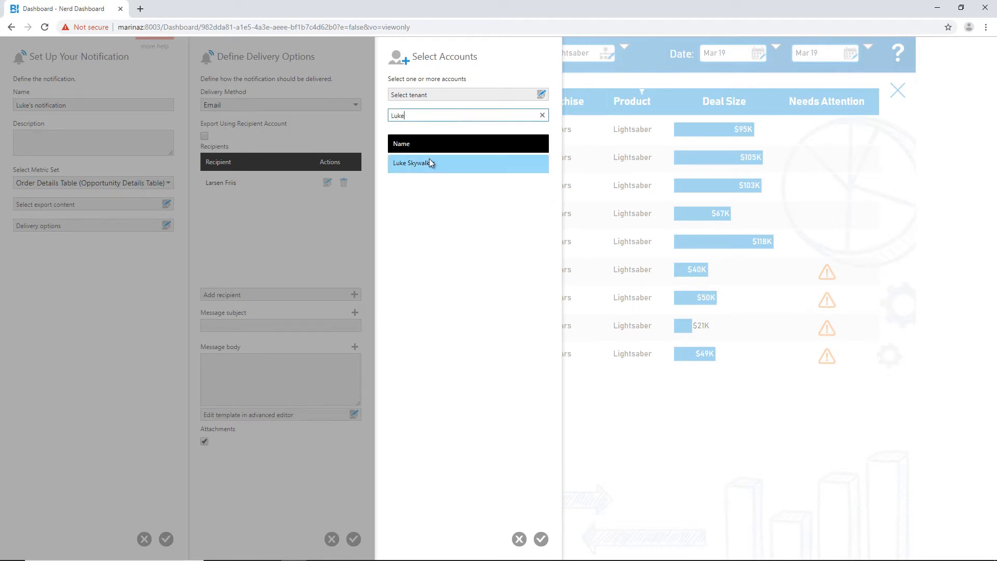
left_click(428, 163)
left_click(541, 539)
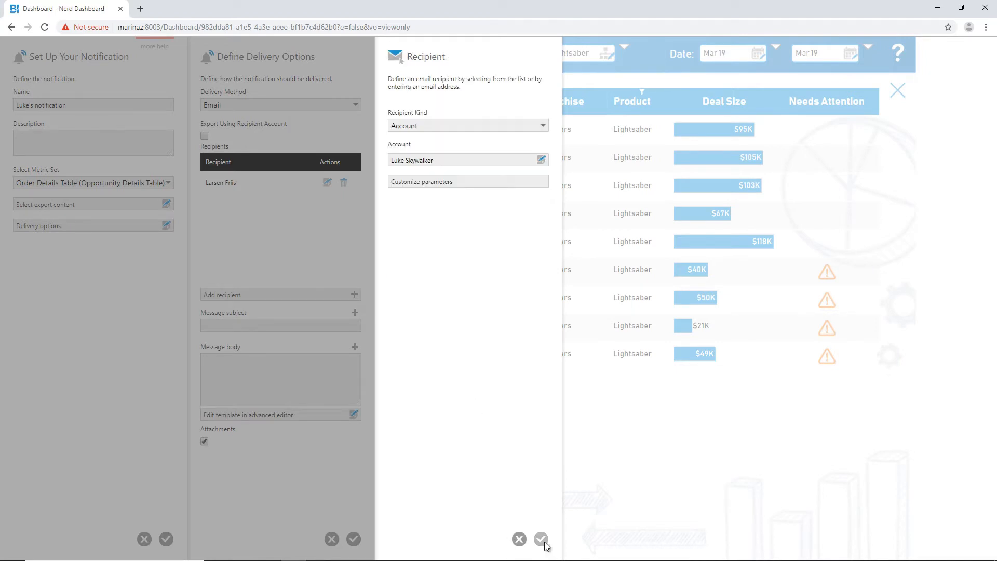
left_click(541, 539)
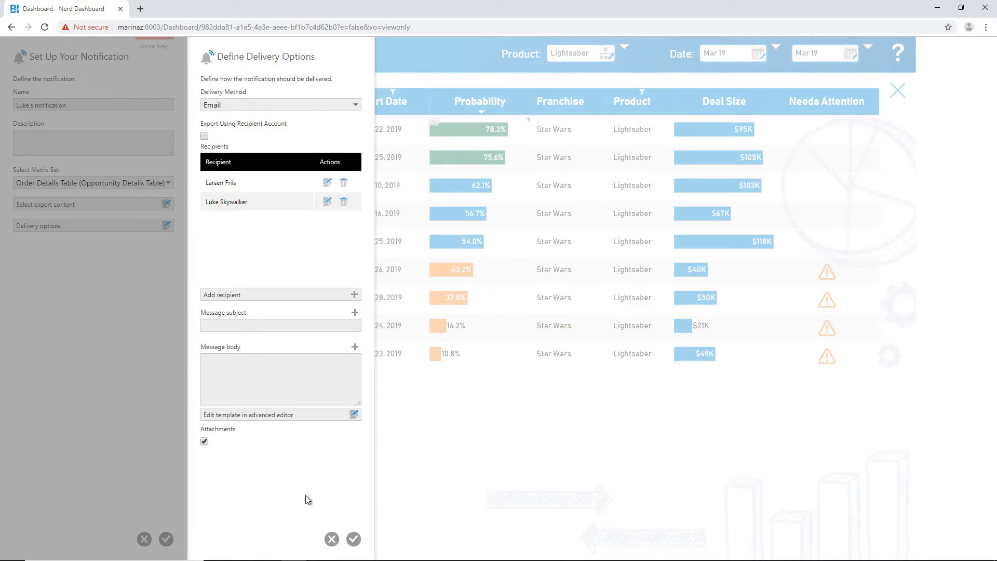
Step: Set the message subject to "Opportunity to focus on" and the body to "Please advise!", and create the notification
left_click(244, 326)
left_click(241, 345)
left_click(241, 366)
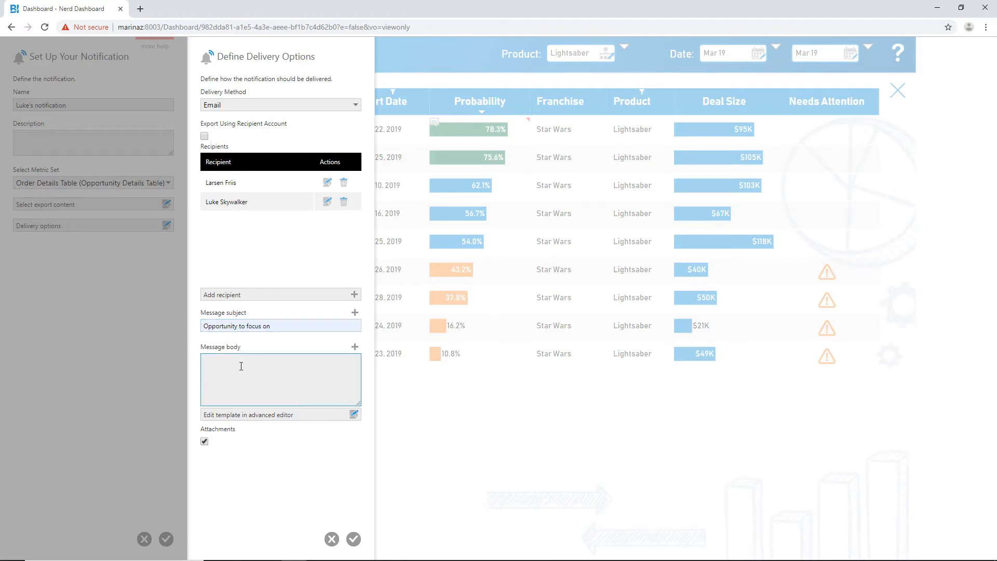
type("Please advise!")
left_click(351, 542)
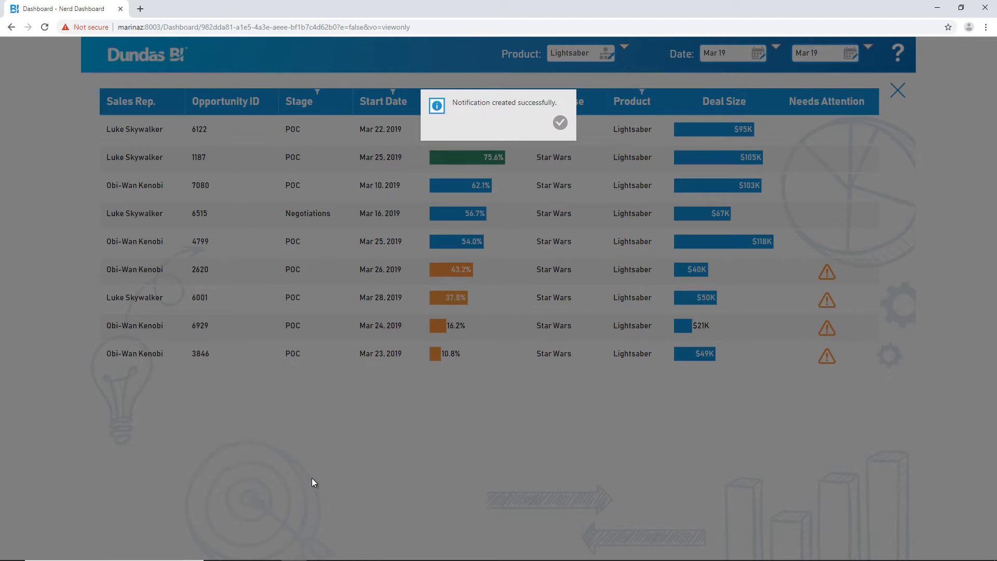
left_click(559, 128)
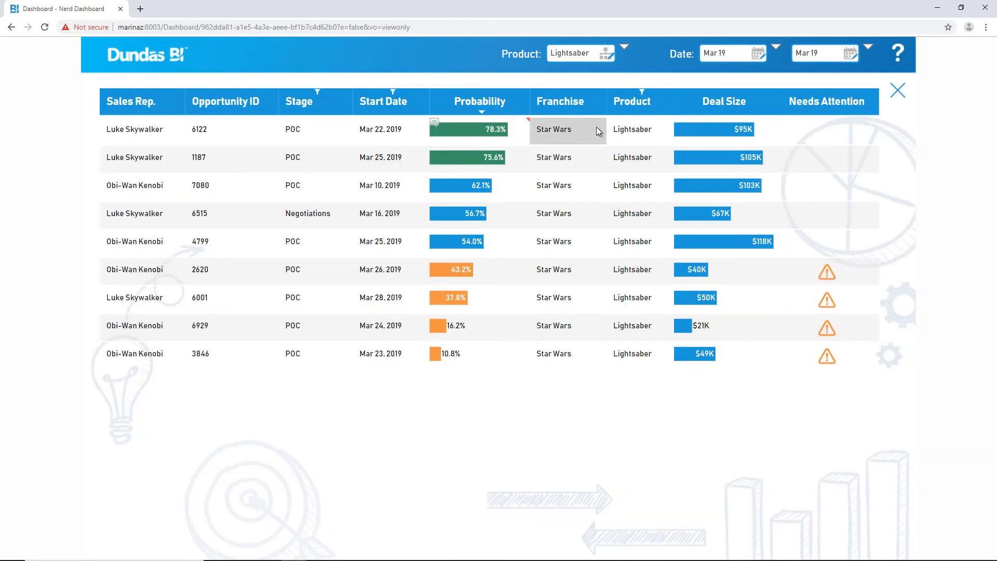
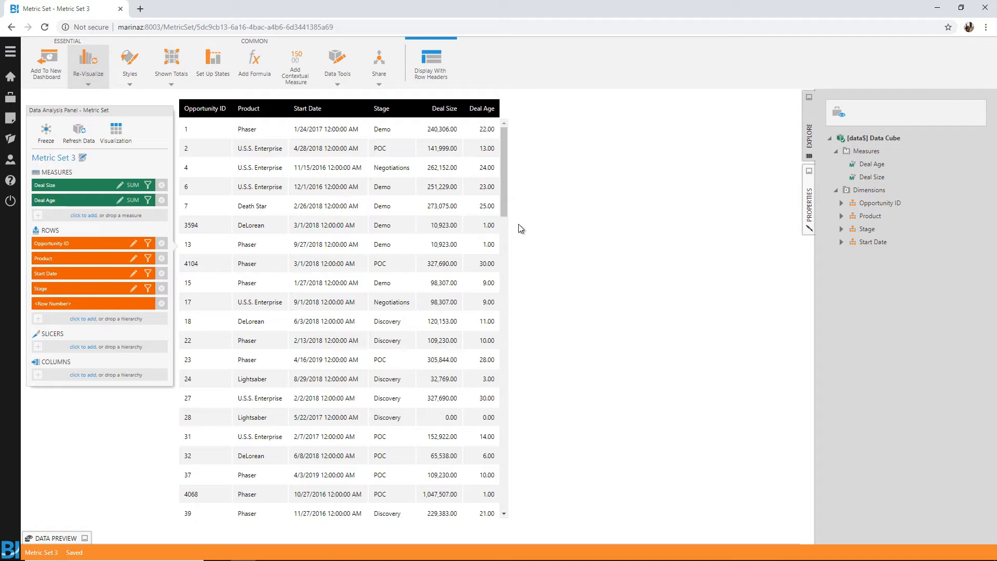
Step: Remove Deal Age, Opportunity ID, Stage and Row Number from Metric Set 3, and move Product from the rows to the columns
left_click(162, 200)
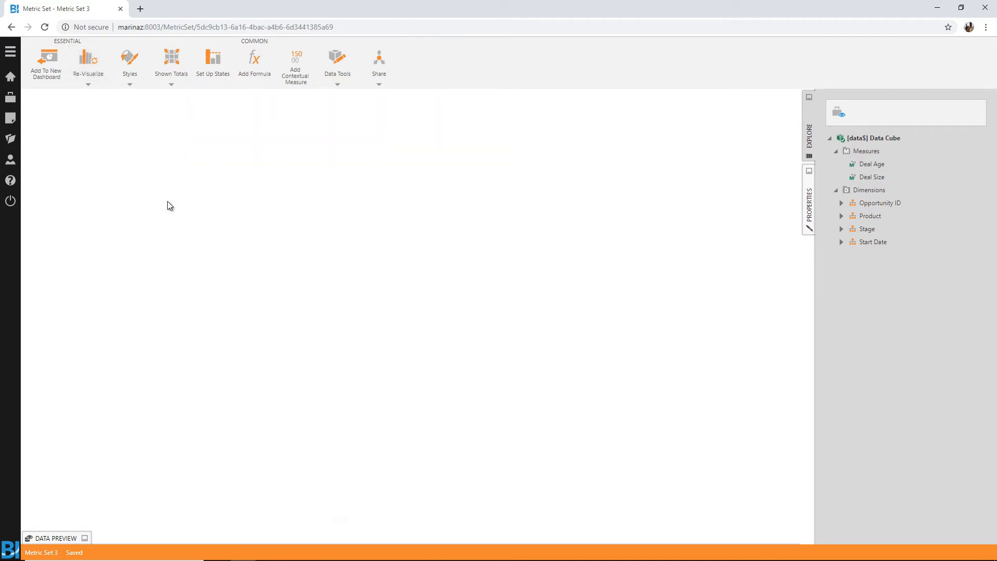
left_click(162, 235)
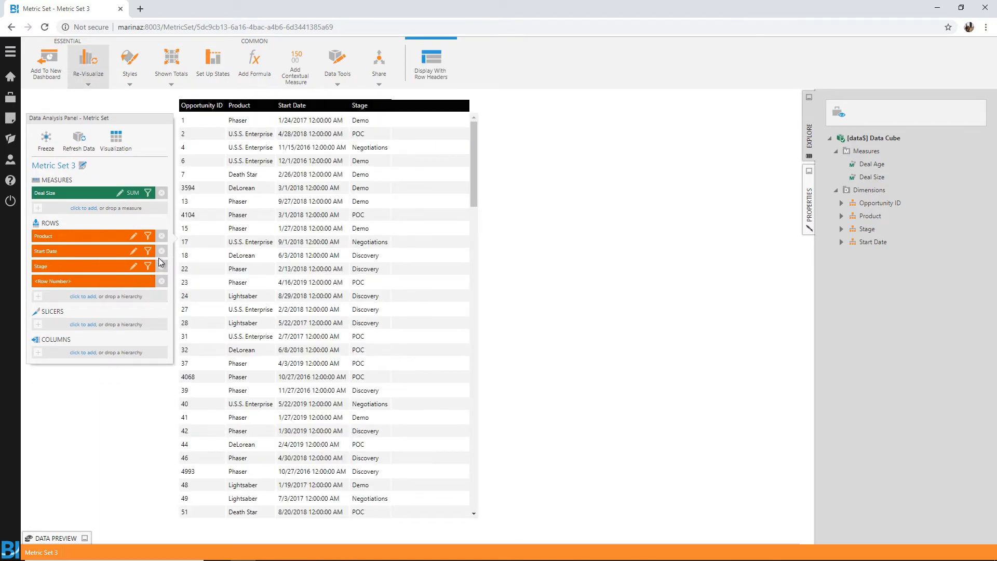
left_click(161, 266)
left_click(161, 265)
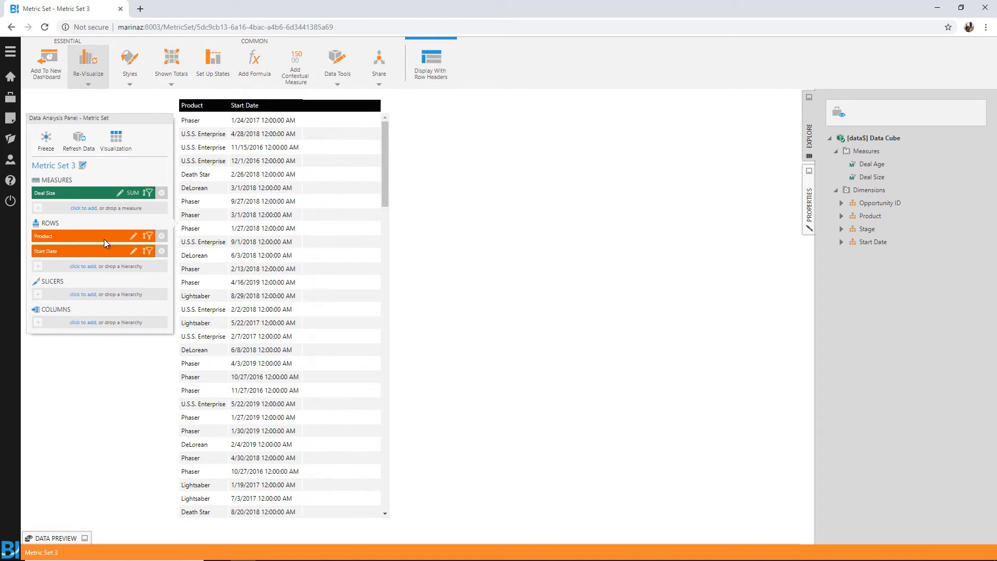
left_click_drag(104, 238, 108, 322)
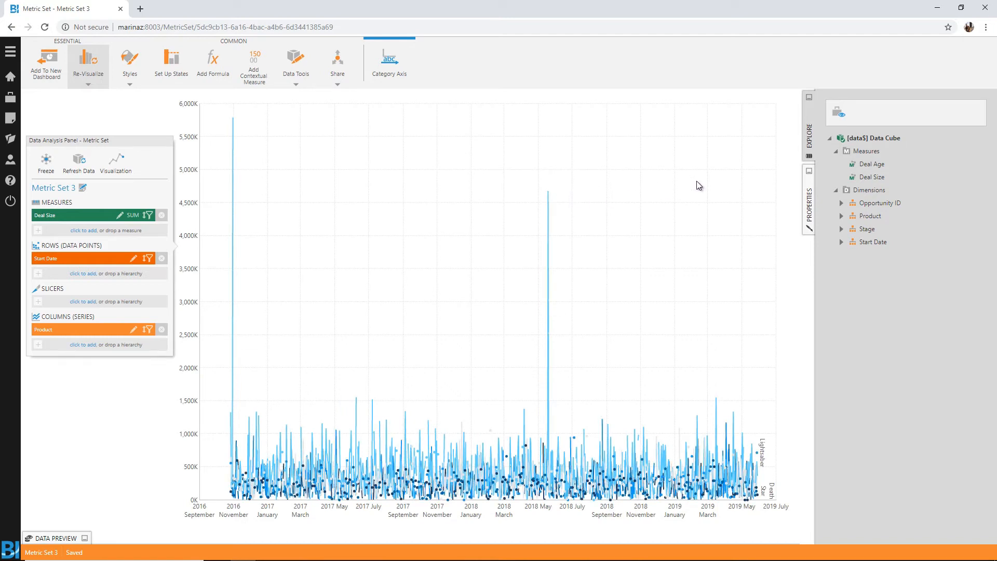
Step: Apply the Month level of the Time Dimension's Year > Month > Day hierarchy to the Start Date row
left_click(836, 115)
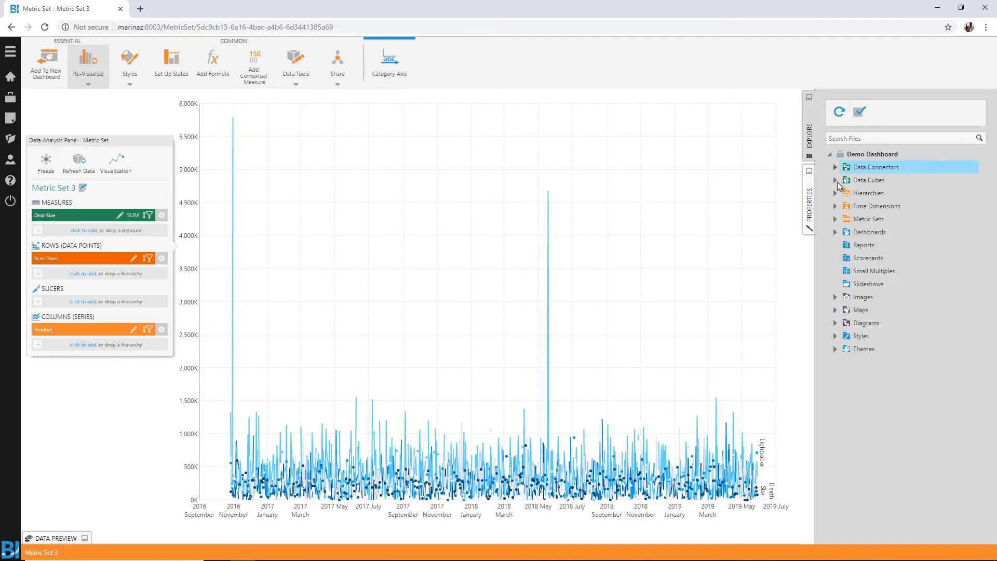
left_click(836, 207)
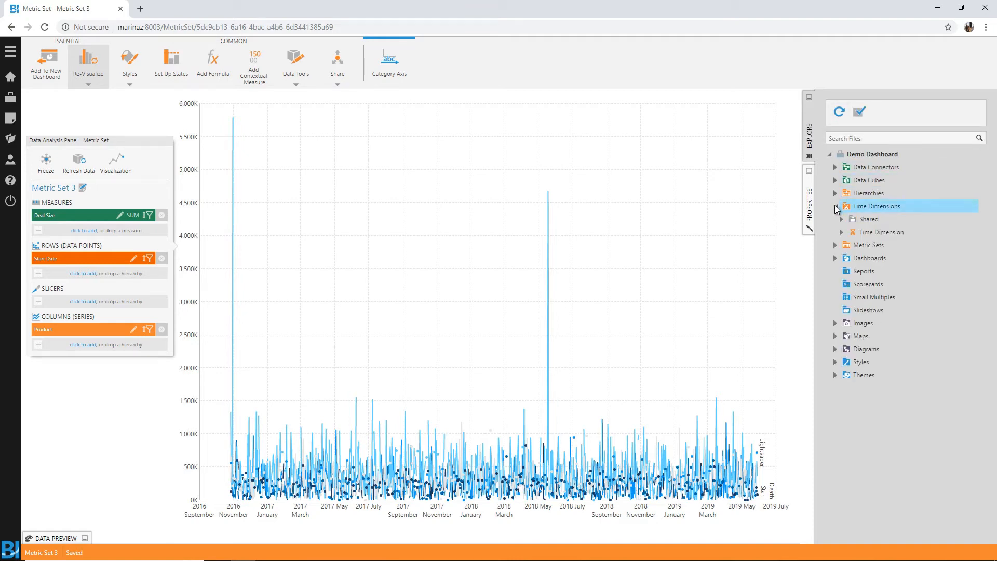
left_click(842, 233)
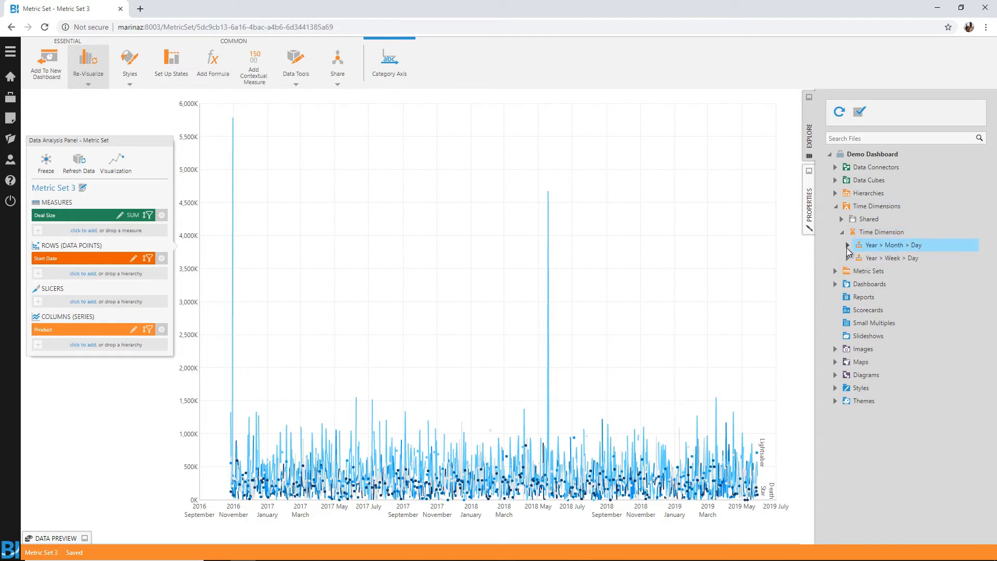
left_click(848, 247)
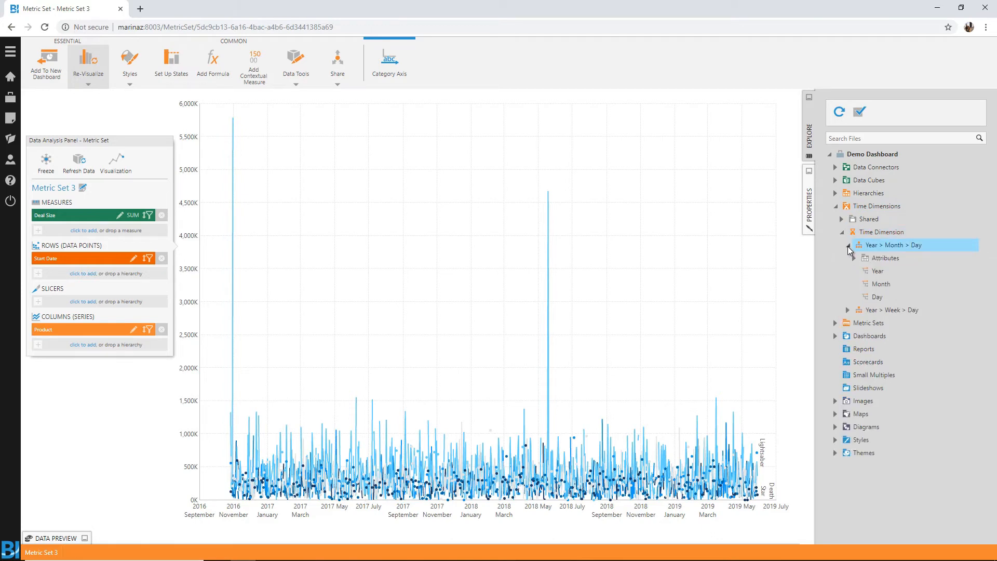
left_click_drag(879, 284, 118, 257)
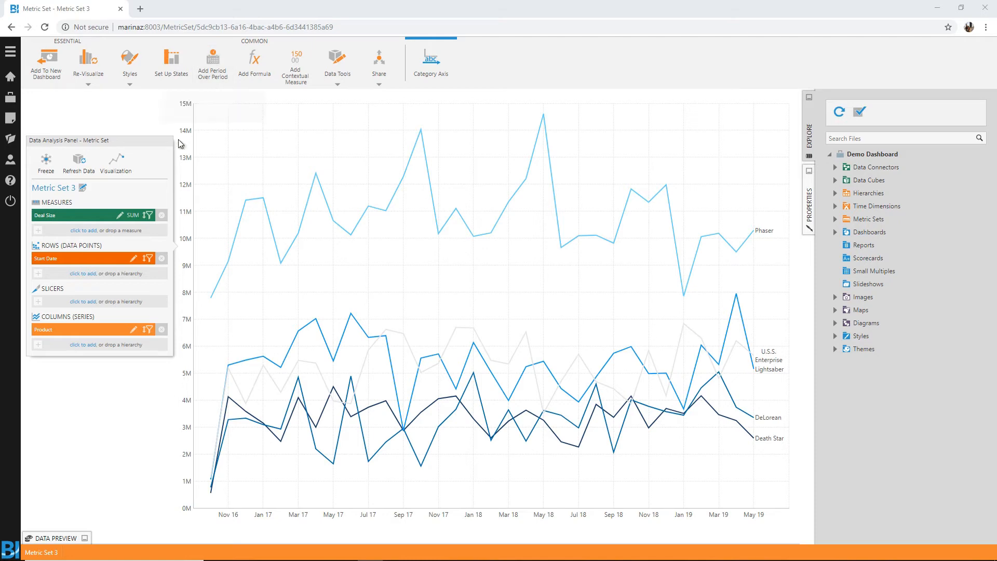
Step: Filter the Product series to Phaser
left_click(151, 331)
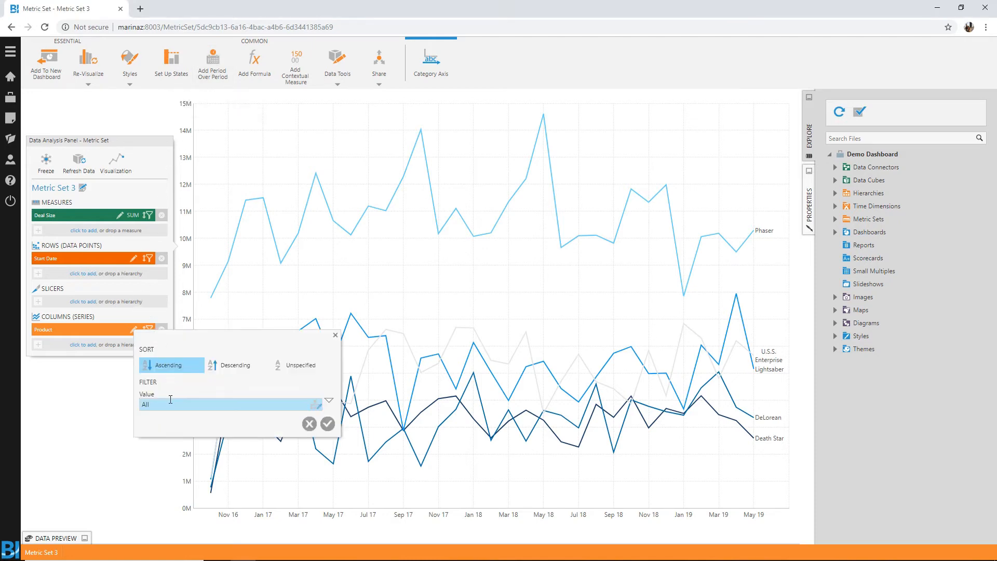
left_click(174, 403)
left_click(180, 471)
left_click(281, 544)
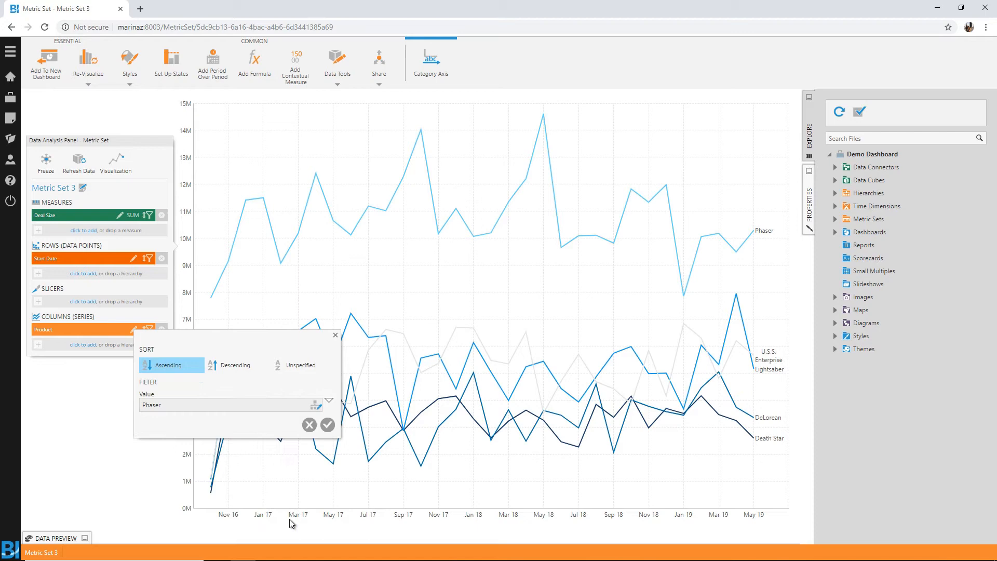
left_click(327, 423)
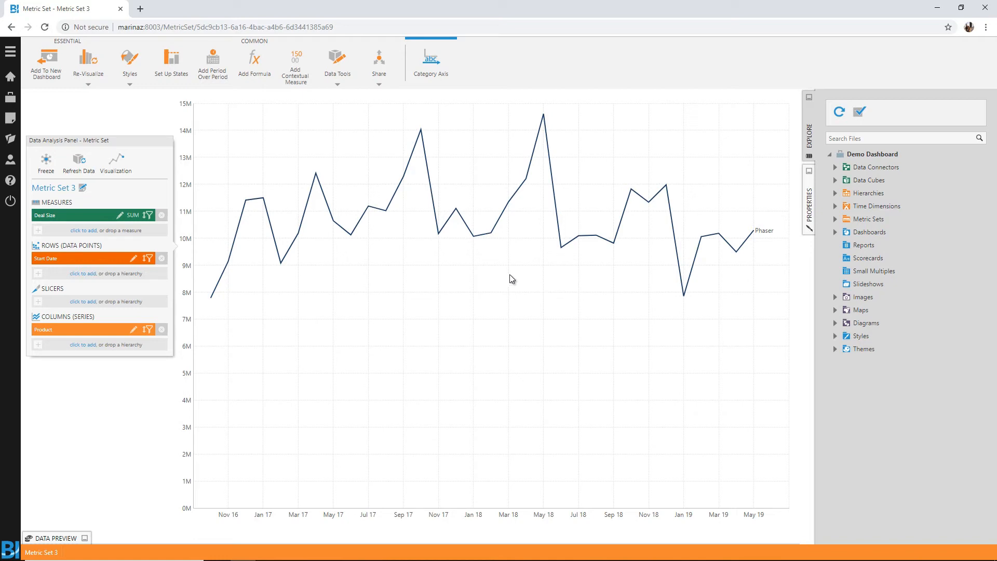
Step: Add a period over period comparison of Deal Size offset backward by 1 year, and re-visualize the Deal Size series as an area
left_click(213, 63)
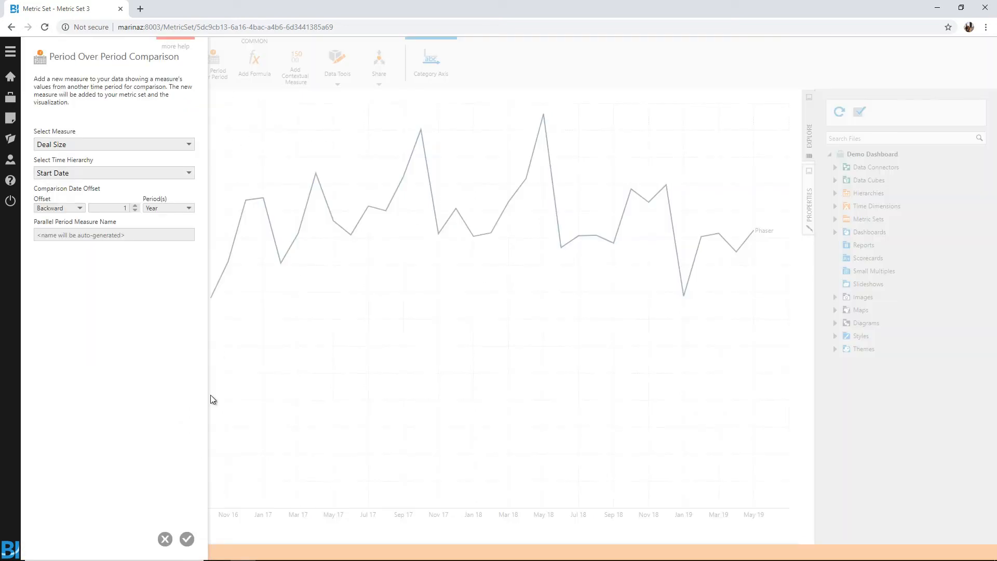
left_click(187, 540)
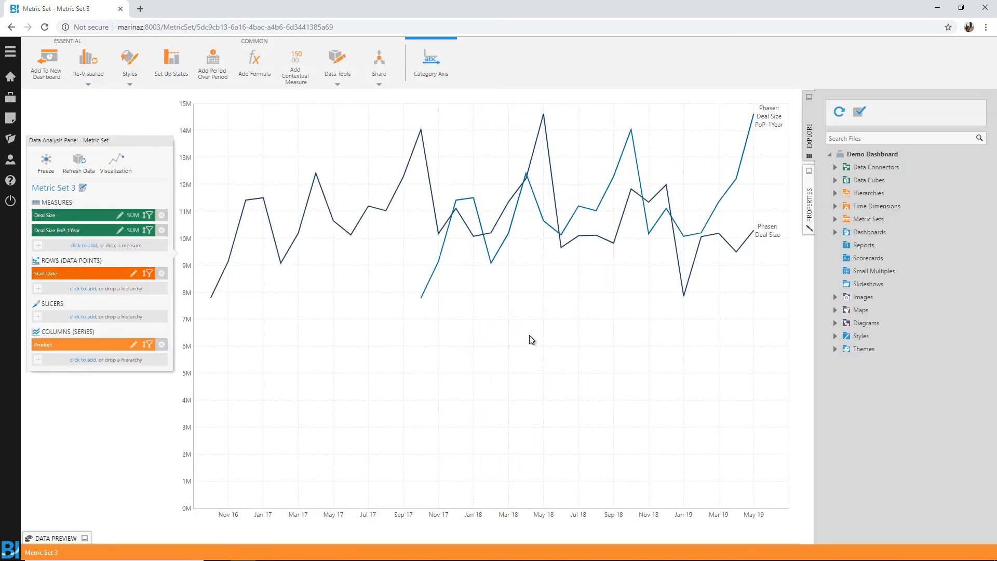
right_click(439, 237)
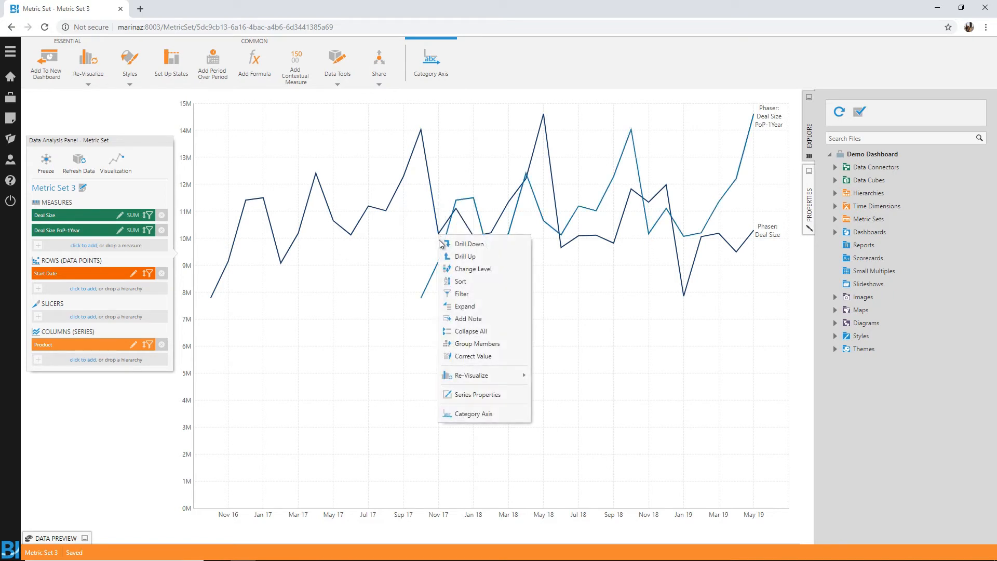
left_click(473, 375)
left_click(469, 412)
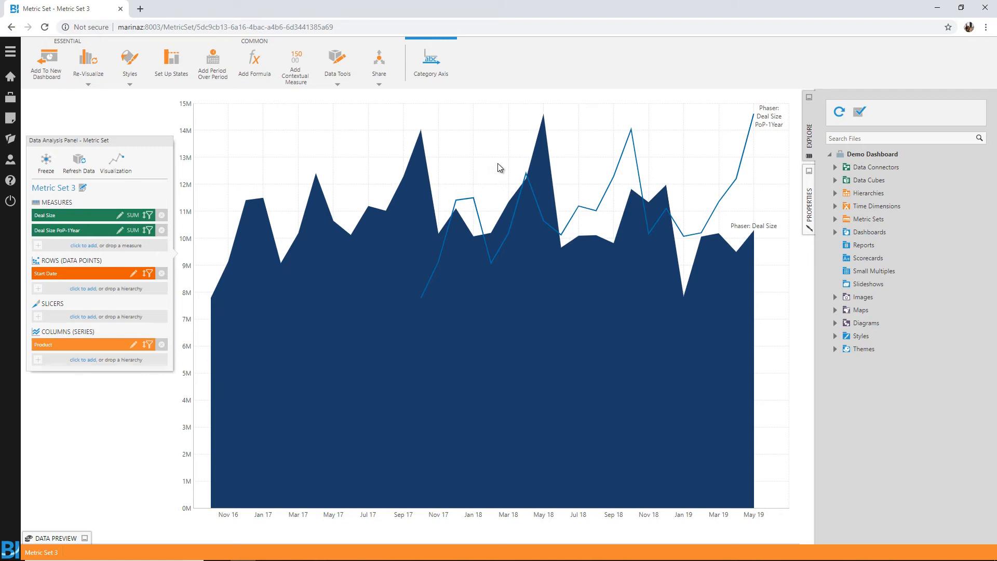
Step: Add a forecast analysis to the Deal Size area series
right_click(711, 250)
mouse_move(731, 389)
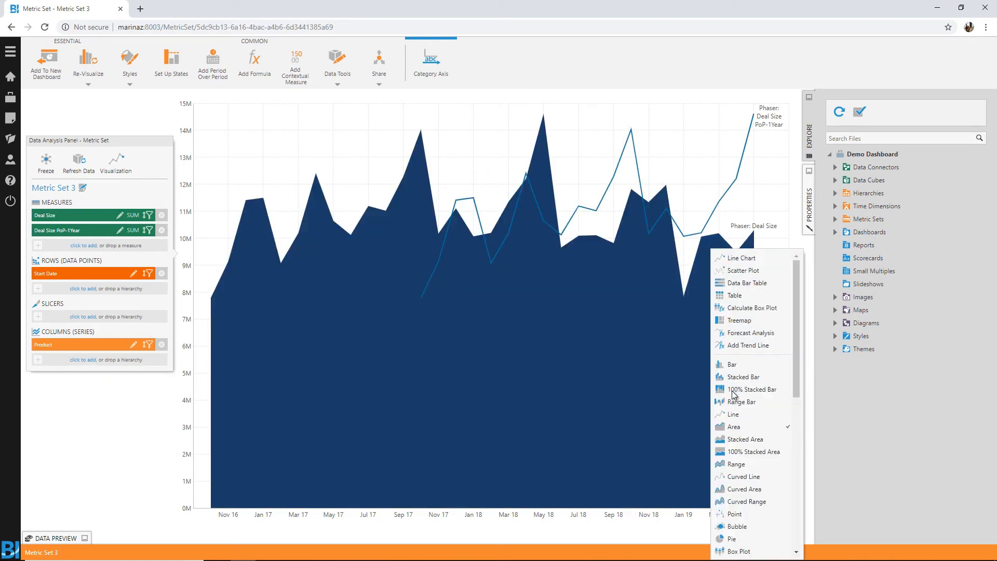
left_click(740, 338)
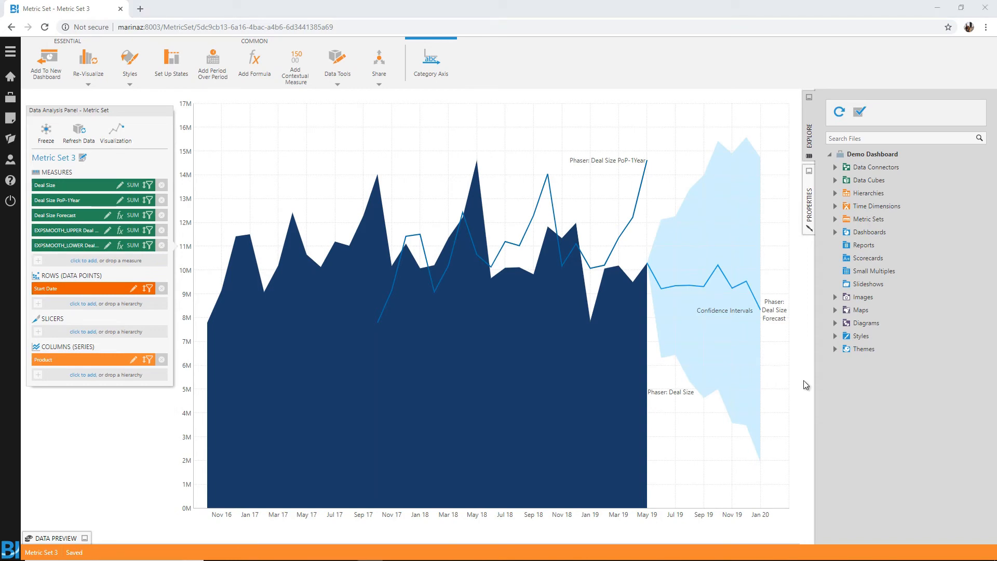
Step: Add Metric Set 3 to a new dashboard and place the Funnel Size by Stage & Product and Product Sales vs. Target metric sets on it
left_click(57, 82)
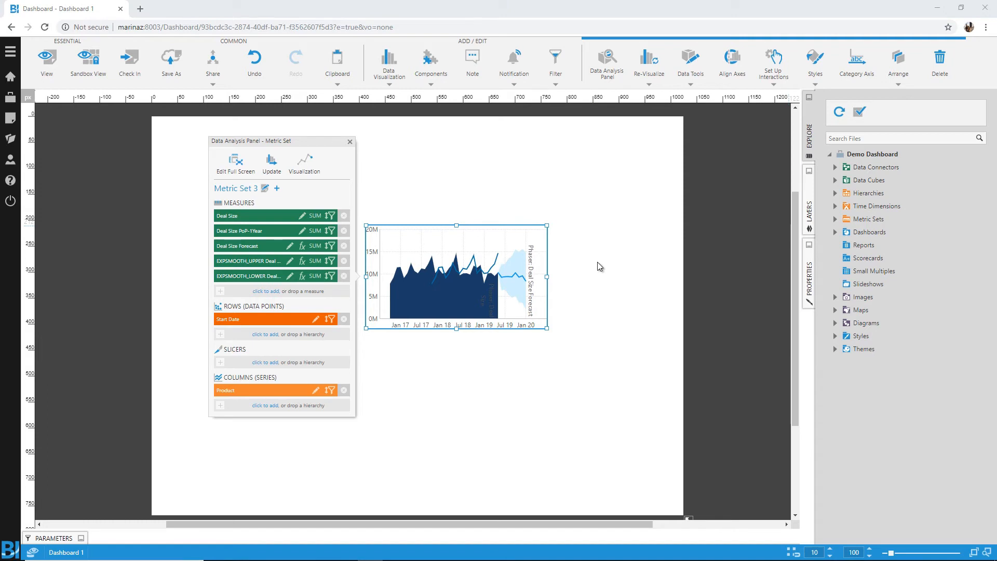
left_click(834, 220)
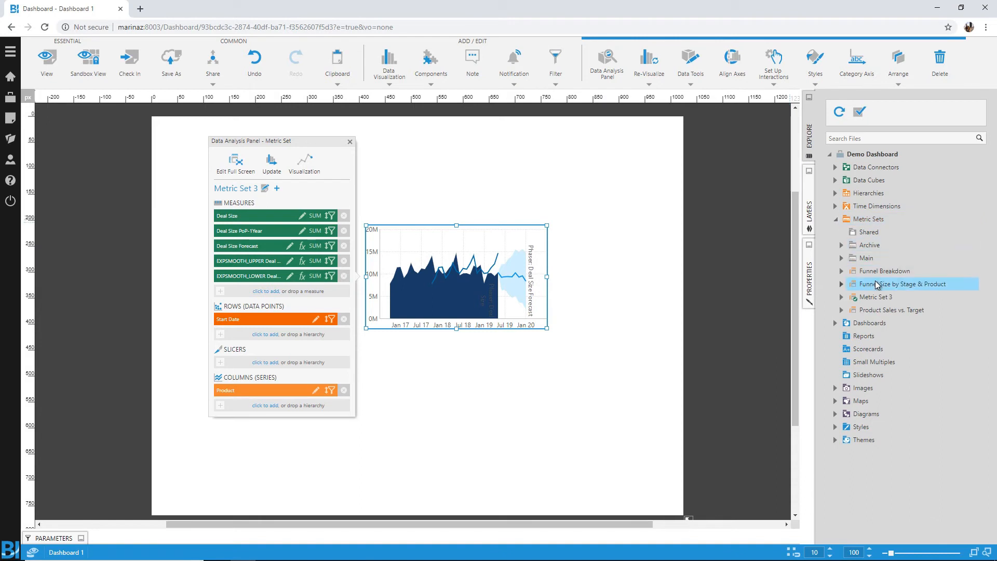
left_click_drag(879, 284, 592, 193)
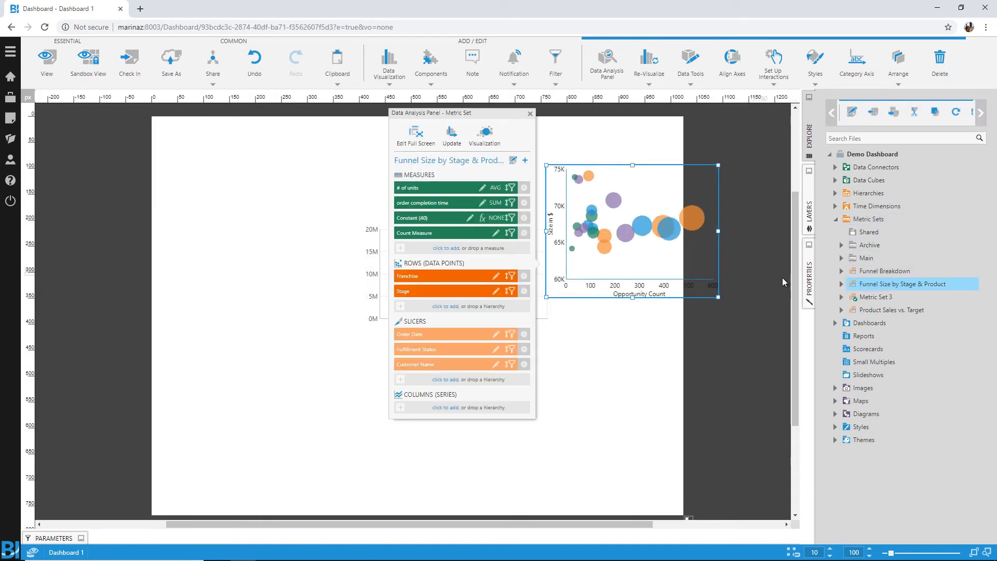
left_click_drag(890, 309, 175, 227)
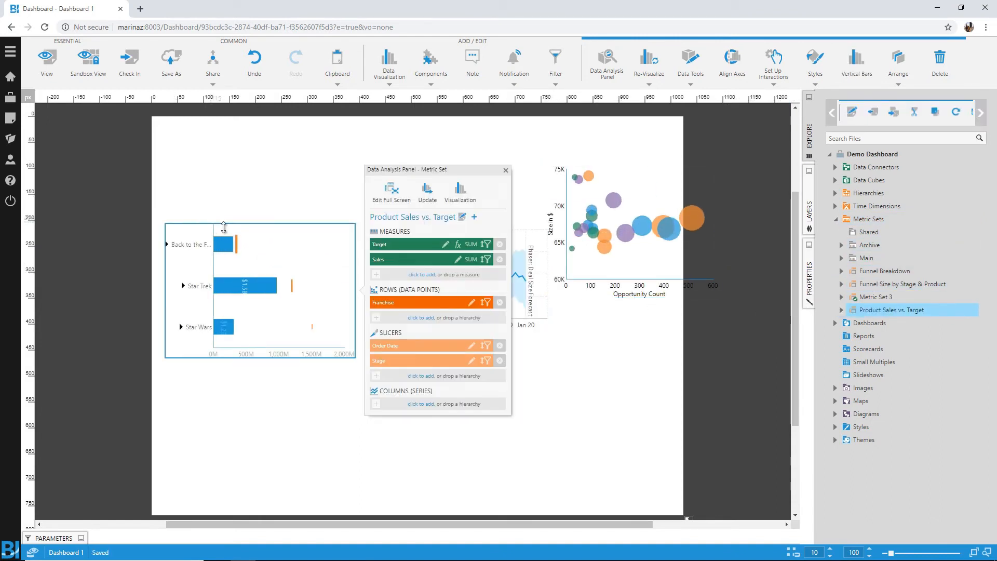
Step: Enlarge the Product Sales vs. Target chart, aligning its upper edge with the bubble chart and extending its lower-right corner
left_click_drag(260, 224, 260, 165)
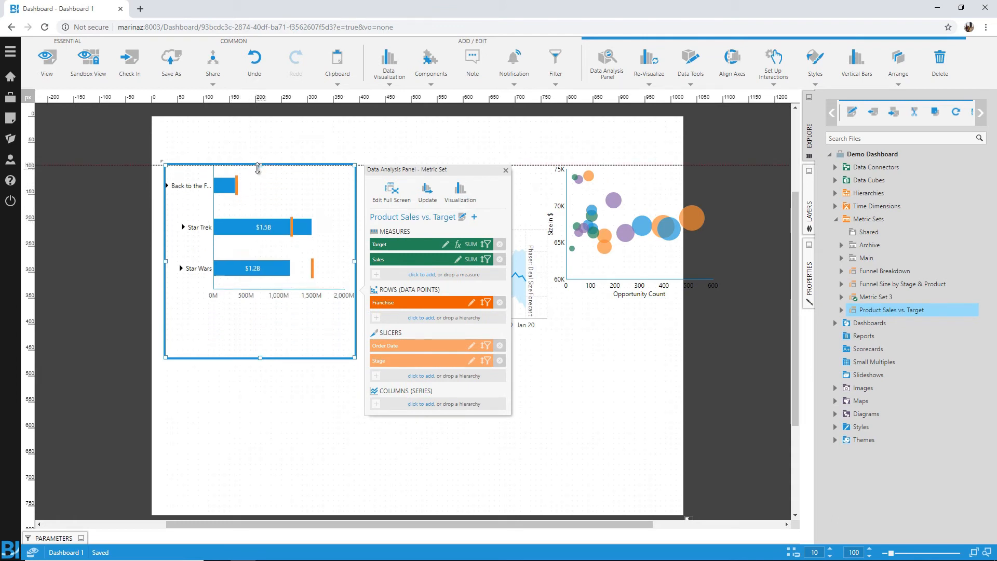
left_click_drag(355, 357, 375, 392)
left_click(605, 378)
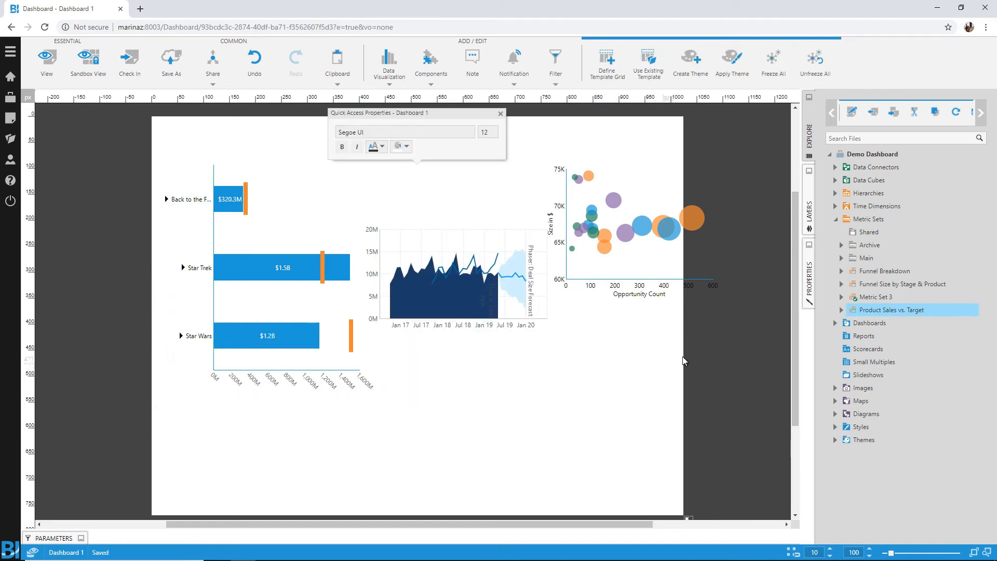
Step: Embed the Conversion Trend Dashboard below the forecast chart on the new dashboard
left_click(834, 322)
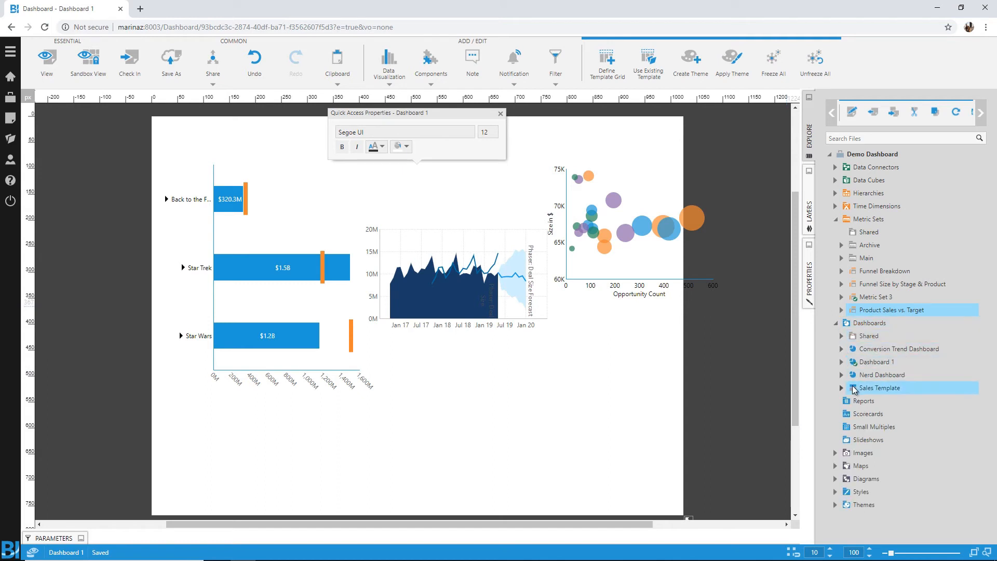
left_click_drag(881, 353, 448, 389)
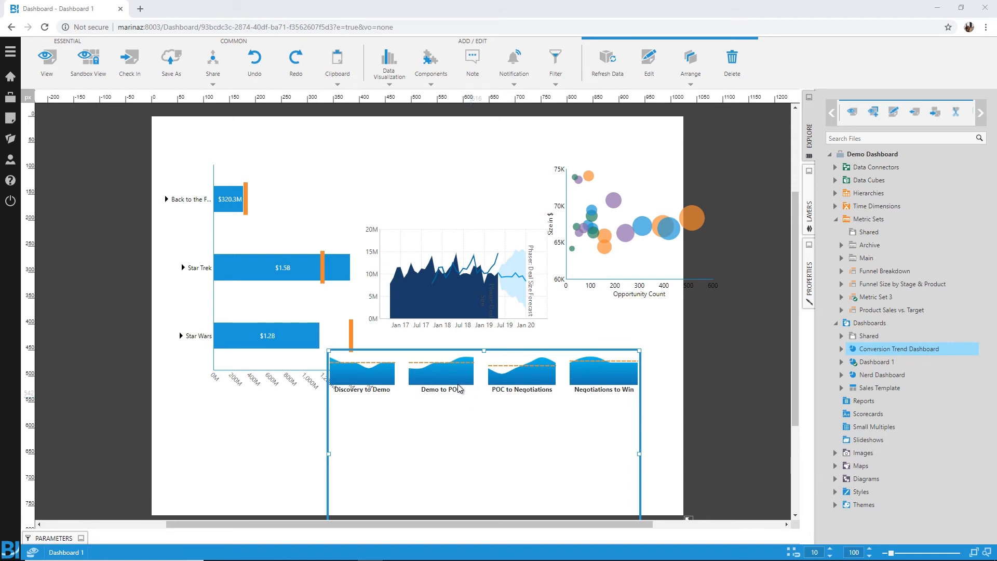
Step: Apply the existing Sales Template to the dashboard
left_click(562, 147)
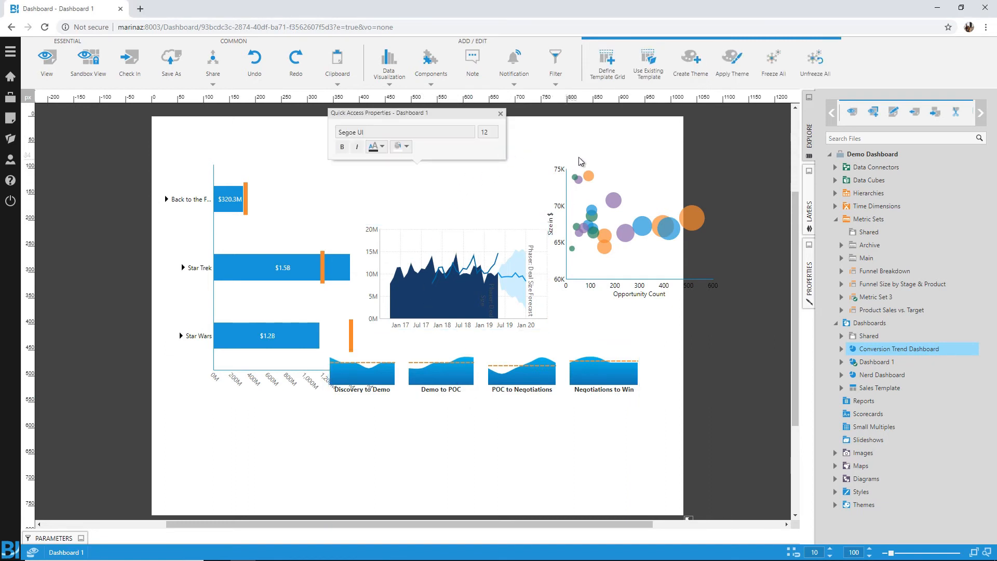
left_click(645, 80)
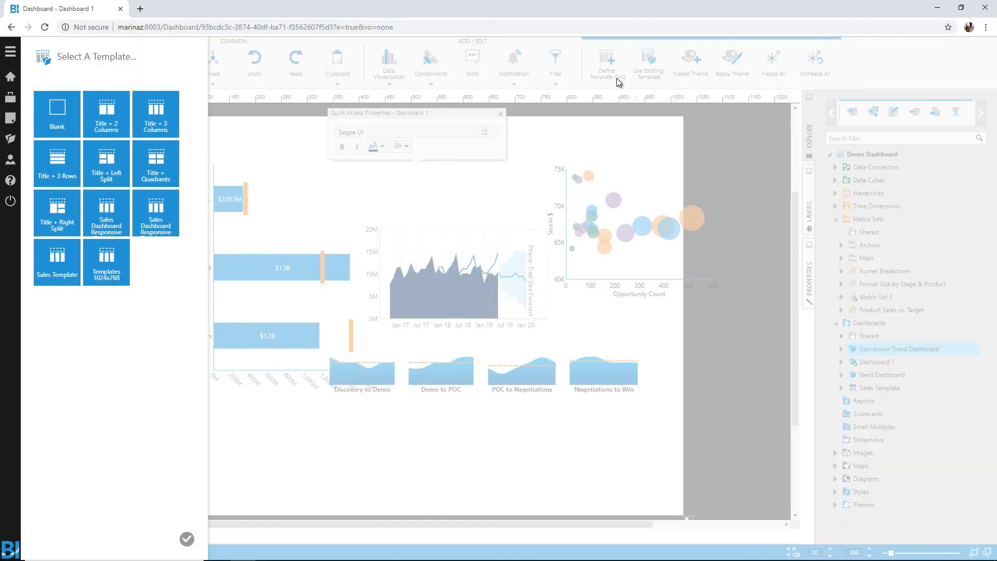
left_click(73, 254)
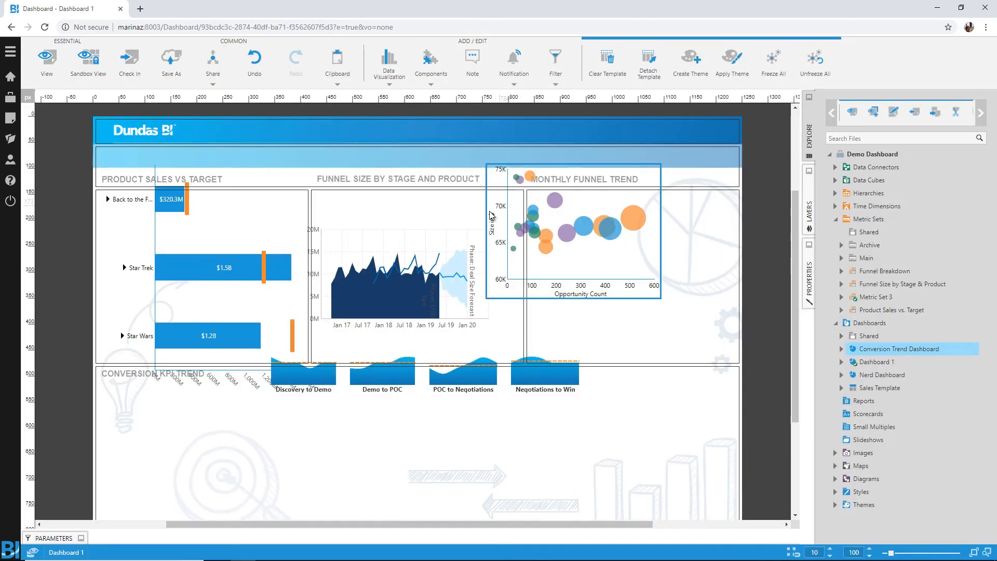
Step: Fit the forecast, bubble and product sales charts and the conversion dashboard into their matching titled template cells
left_click_drag(372, 266, 597, 301)
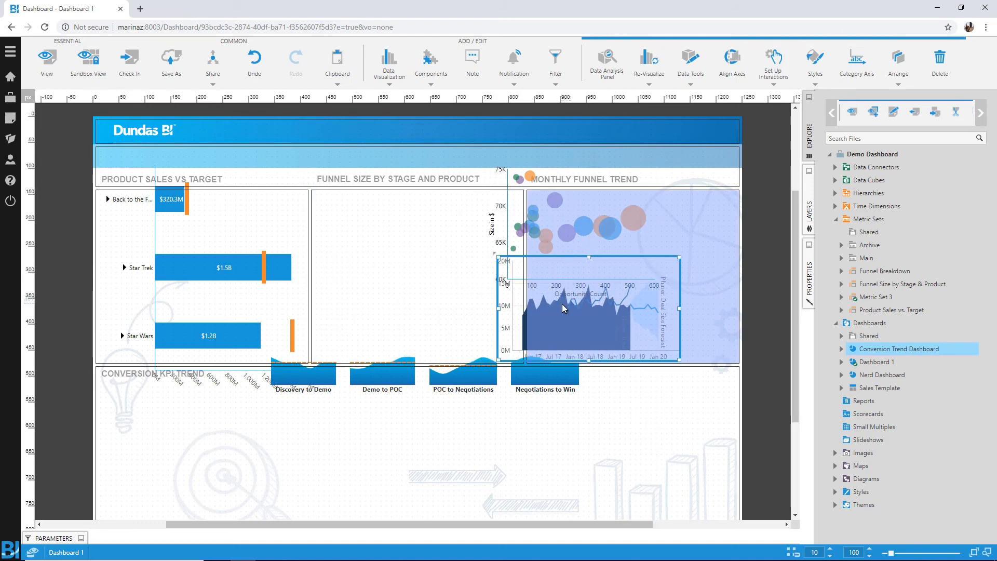
left_click_drag(494, 220, 414, 241)
left_click_drag(307, 277, 278, 293)
left_click_drag(457, 397, 472, 424)
left_click_drag(418, 393, 424, 414)
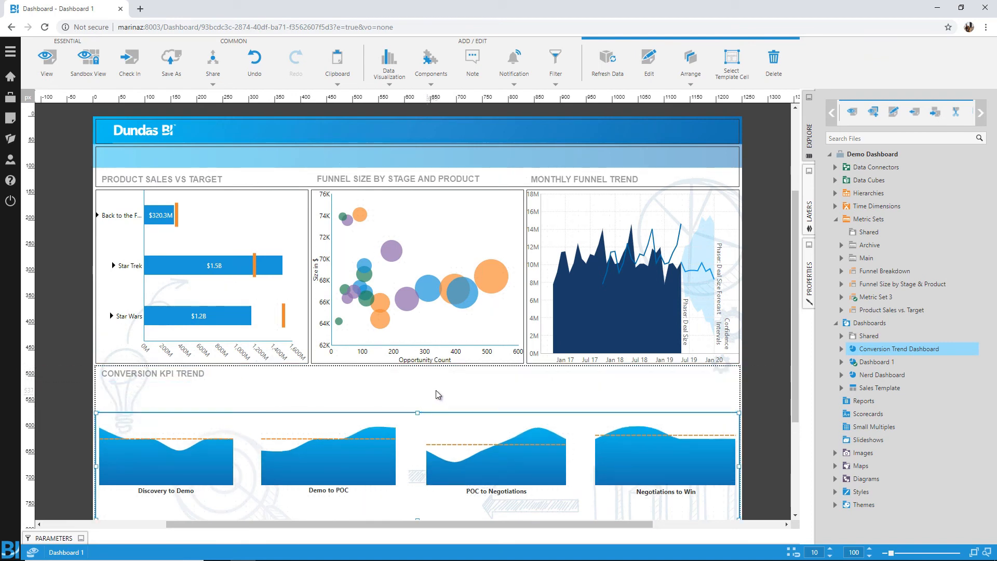
Step: Add a calendar range filter to the dashboard and place it in the header banner beside the Dundas BI logo
left_click(549, 82)
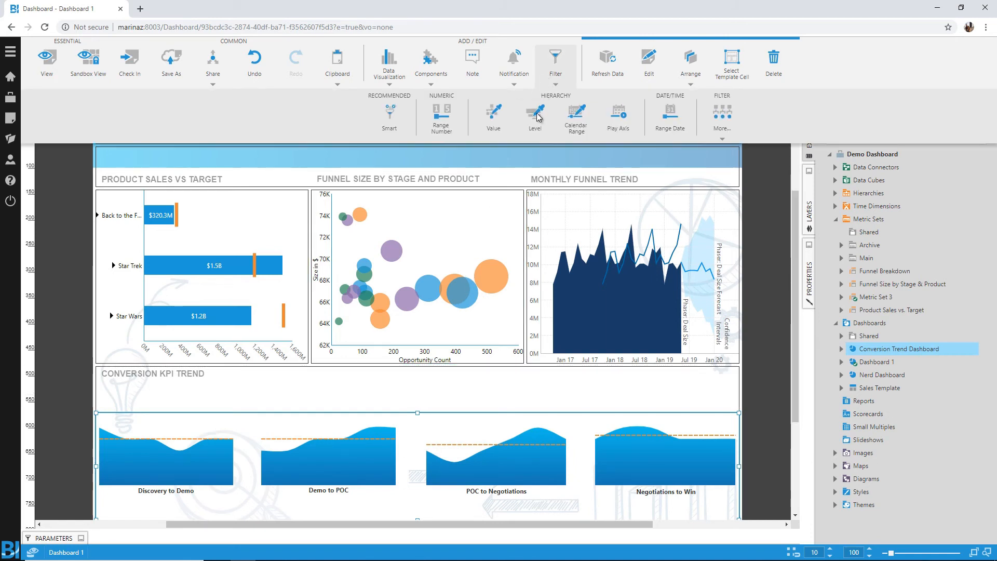
left_click(570, 122)
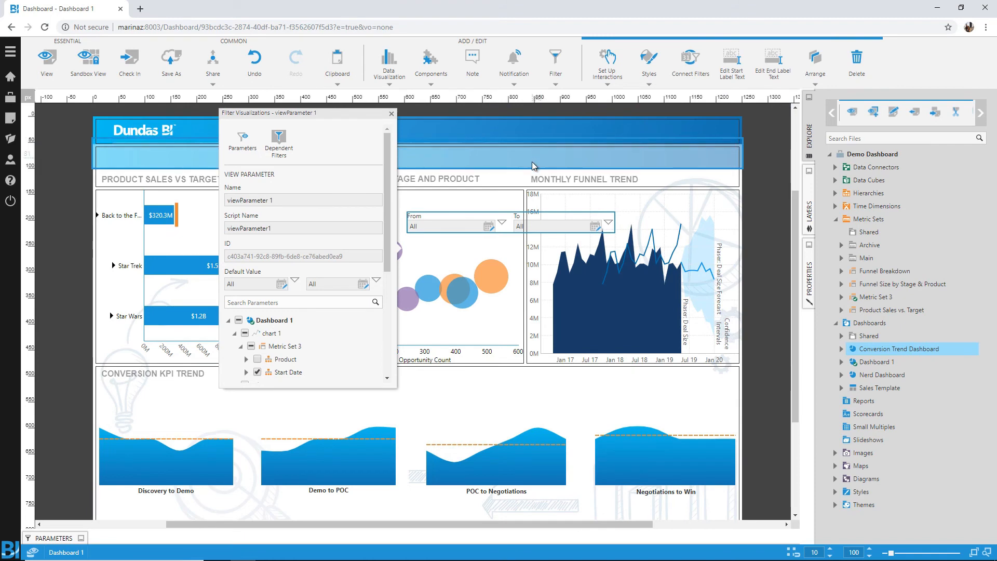
left_click(540, 221)
left_click_drag(538, 217, 597, 131)
left_click_drag(738, 119, 591, 129)
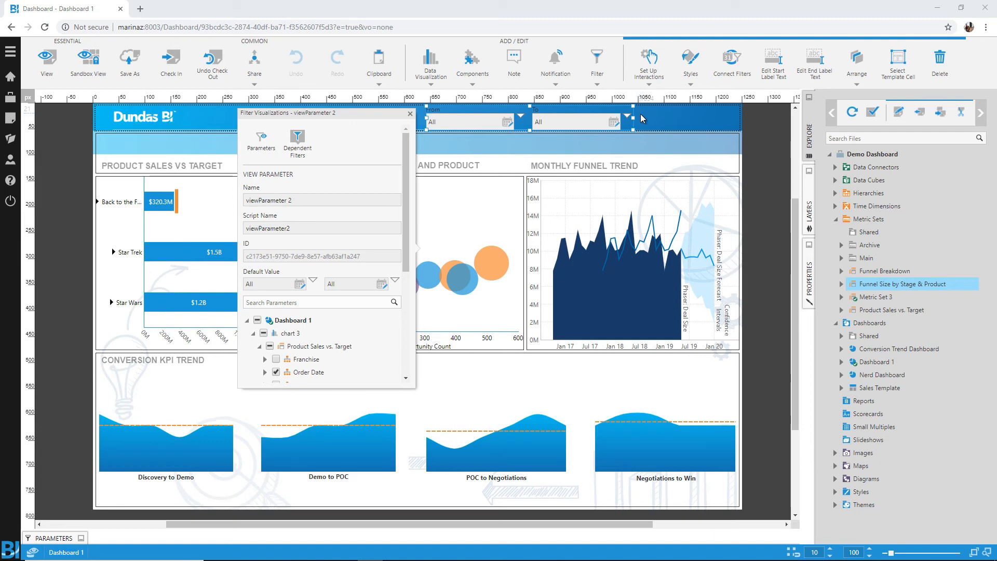
Step: Apply the Dundas BI Theme to the whole dashboard
left_click(756, 126)
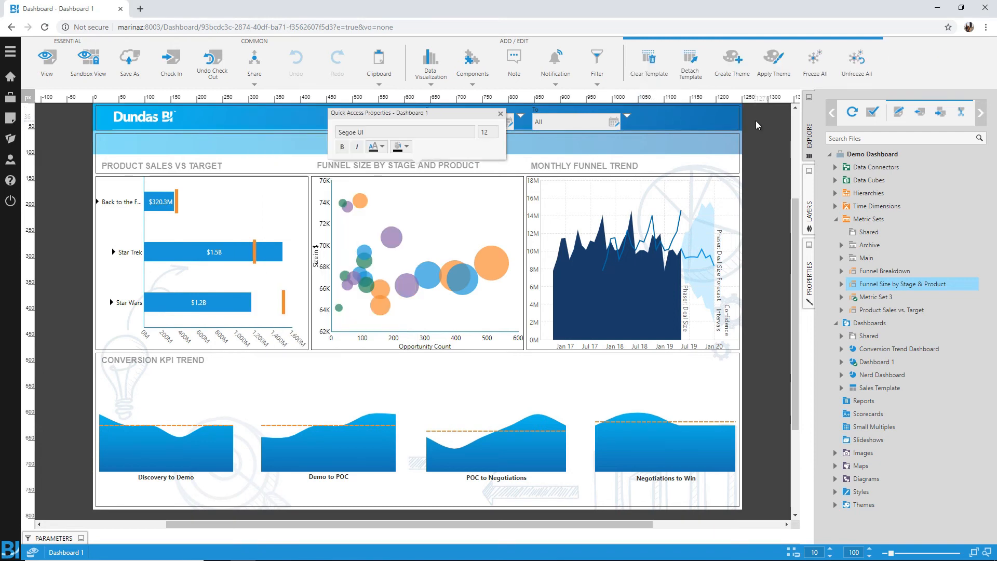
left_click(764, 69)
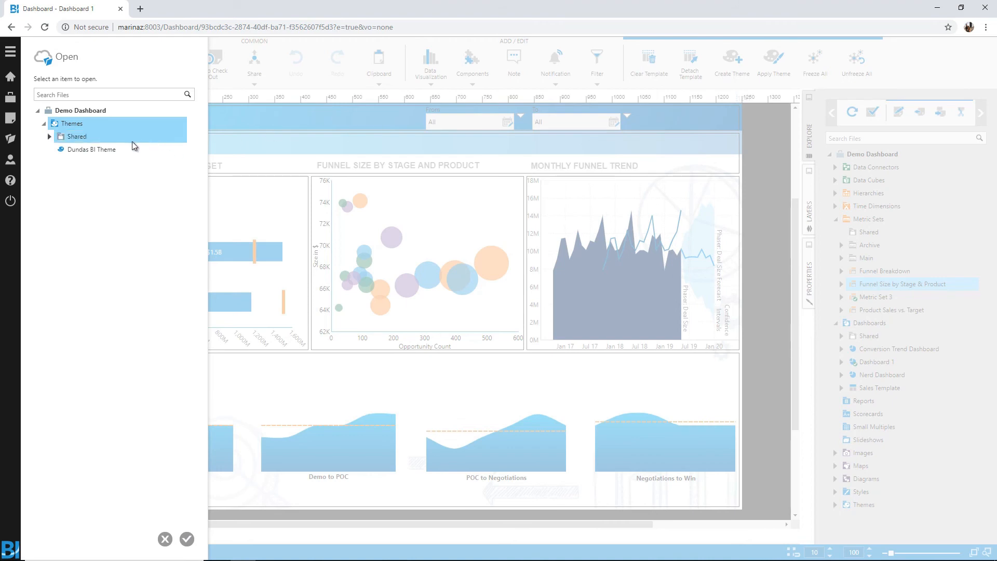
left_click(108, 150)
double_click(108, 148)
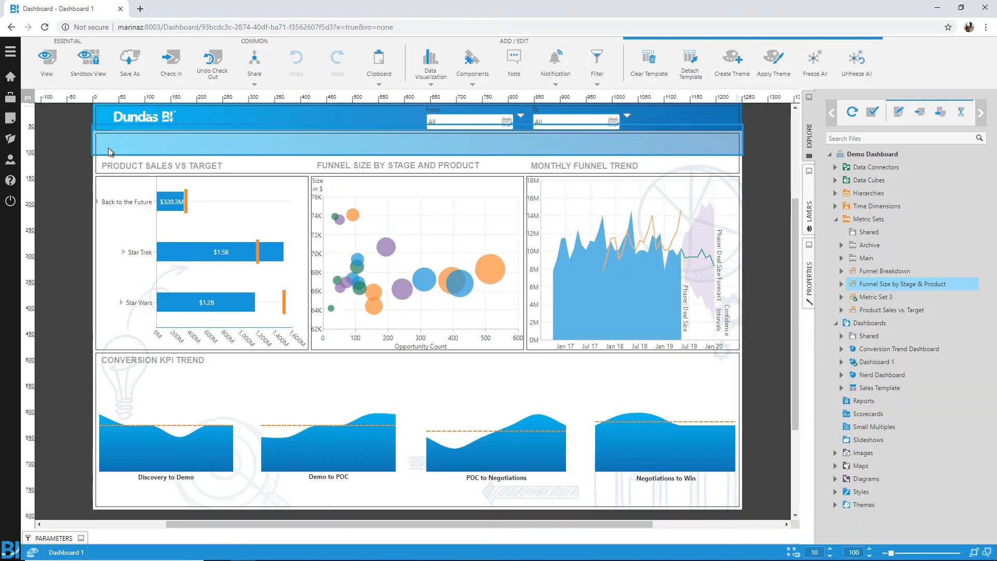
left_click(561, 132)
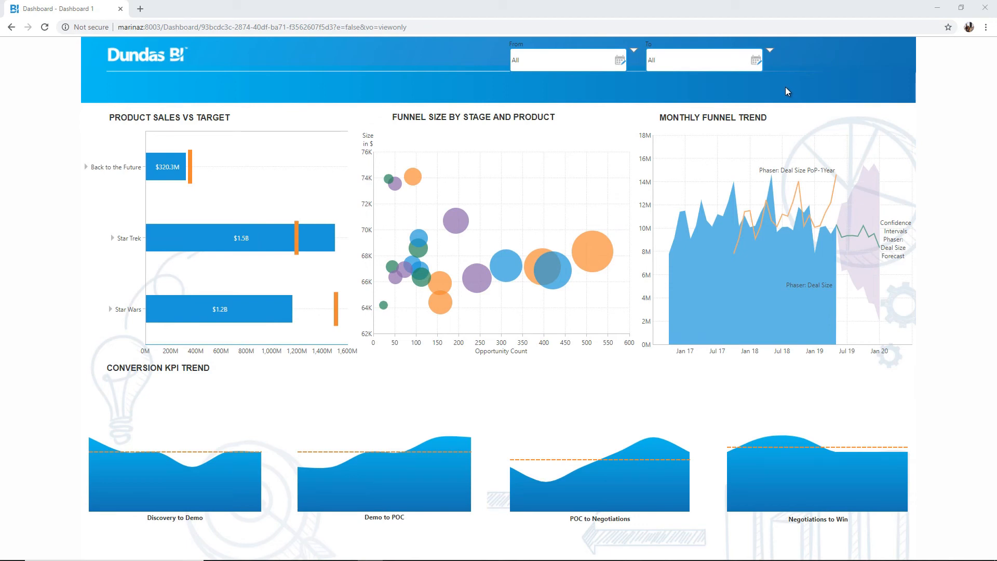
Step: Filter the viewed dashboard to the date range from 2017 to September 12, 2018
left_click(584, 61)
left_click(580, 129)
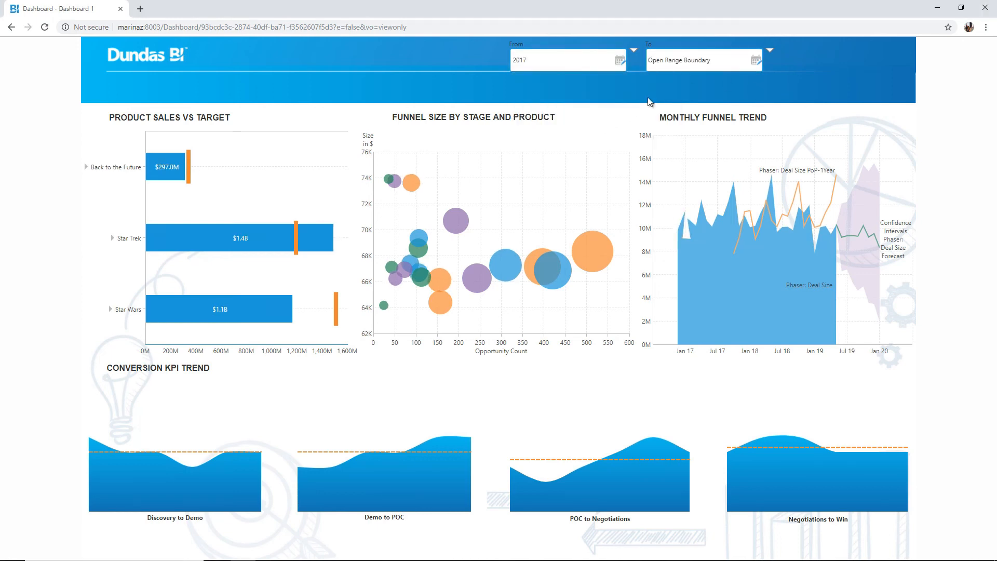
left_click(696, 62)
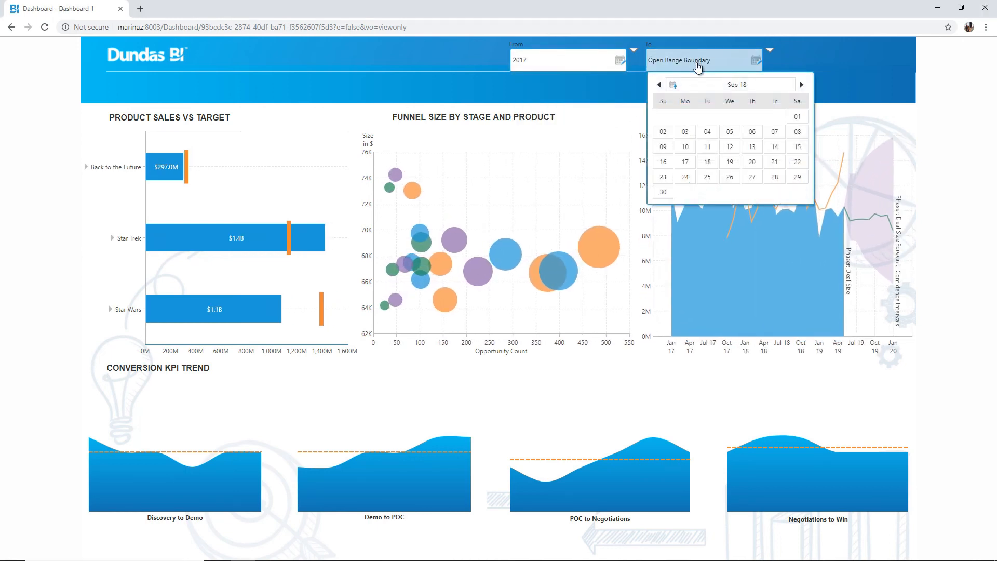
left_click(730, 146)
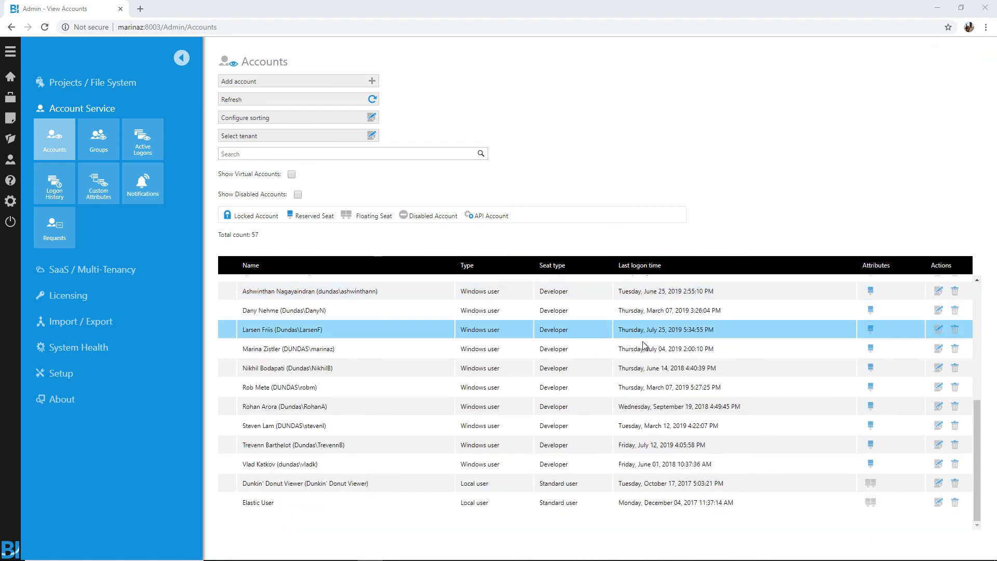
Step: Open a user account from the accounts list and view the details of the WebApi log error from July 25, 2019, 4:33:55 PM
scroll(644, 345, "down", 4)
left_click(938, 352)
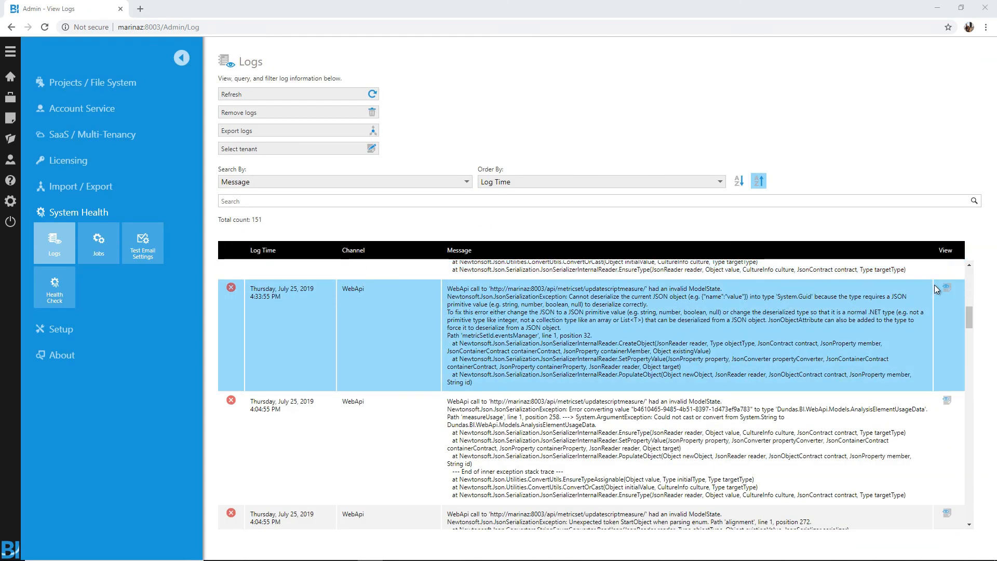
left_click(946, 287)
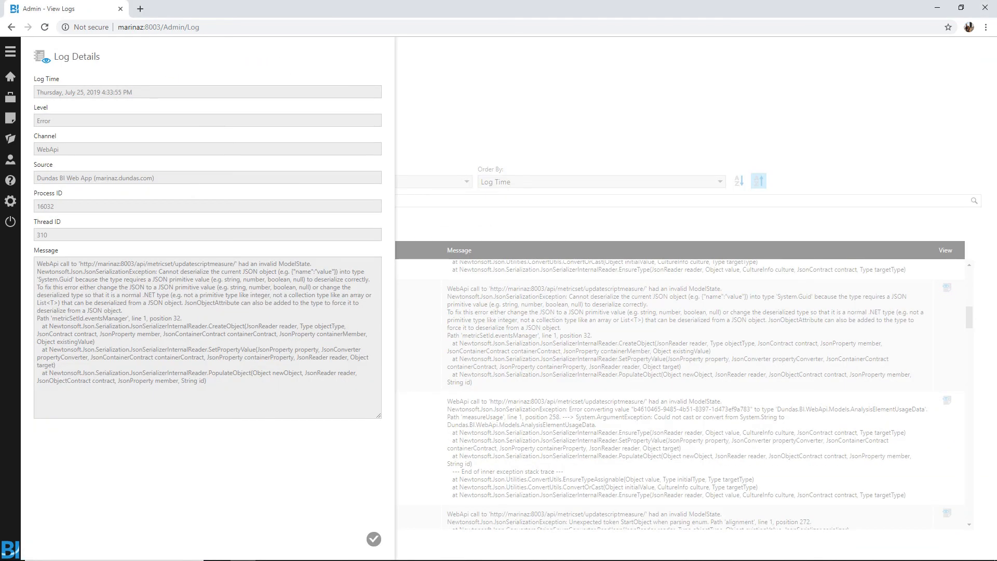
Step: Configure the Data Conversion transform in the Sales Summary data cube to convert SalesOrderID to String
left_click(466, 326)
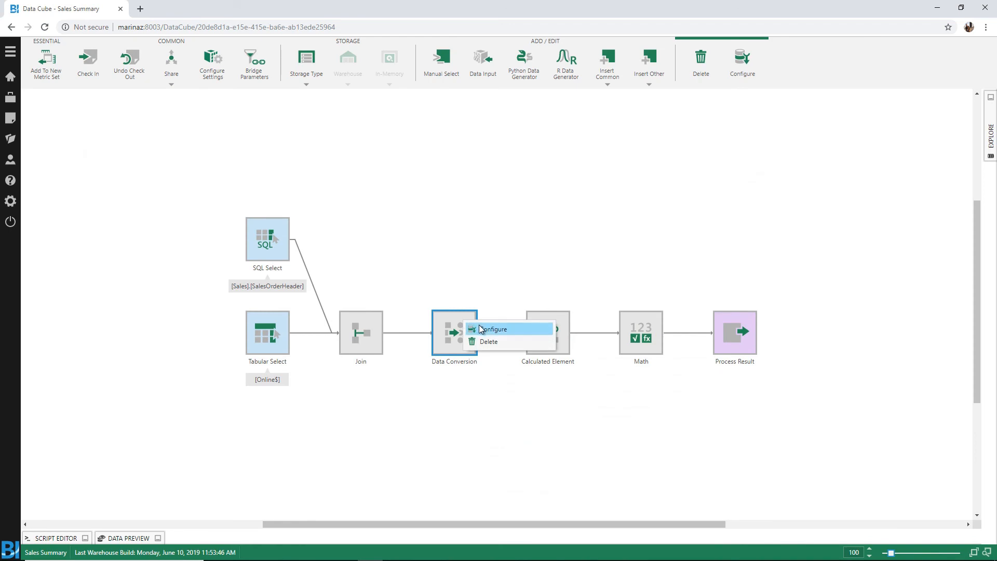
left_click(470, 327)
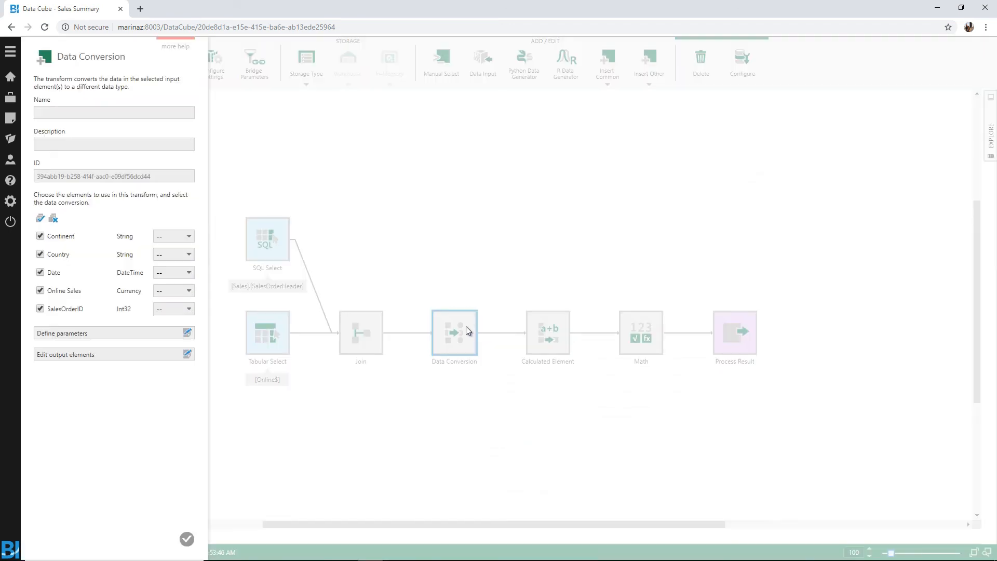
left_click(181, 307)
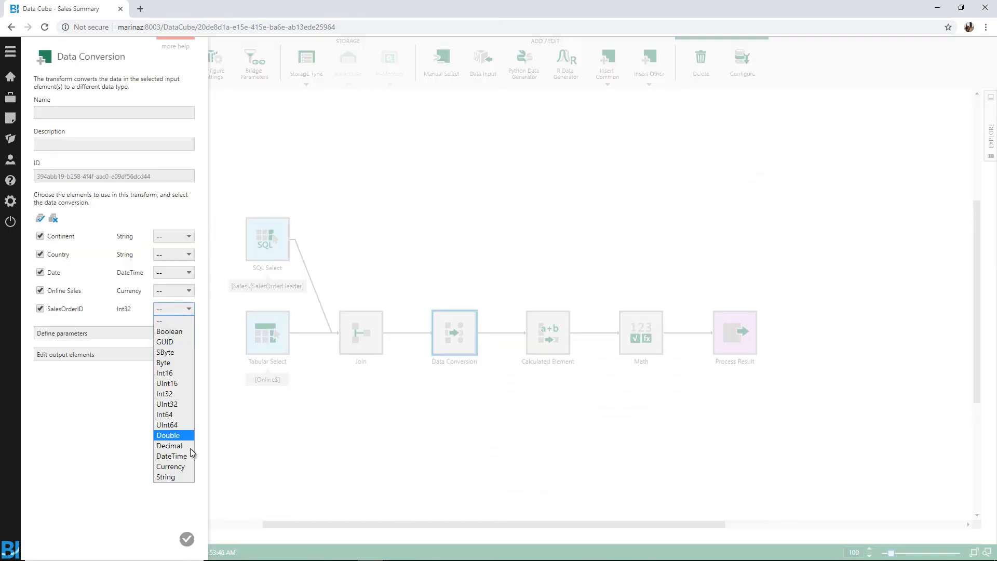
left_click(188, 478)
left_click(187, 538)
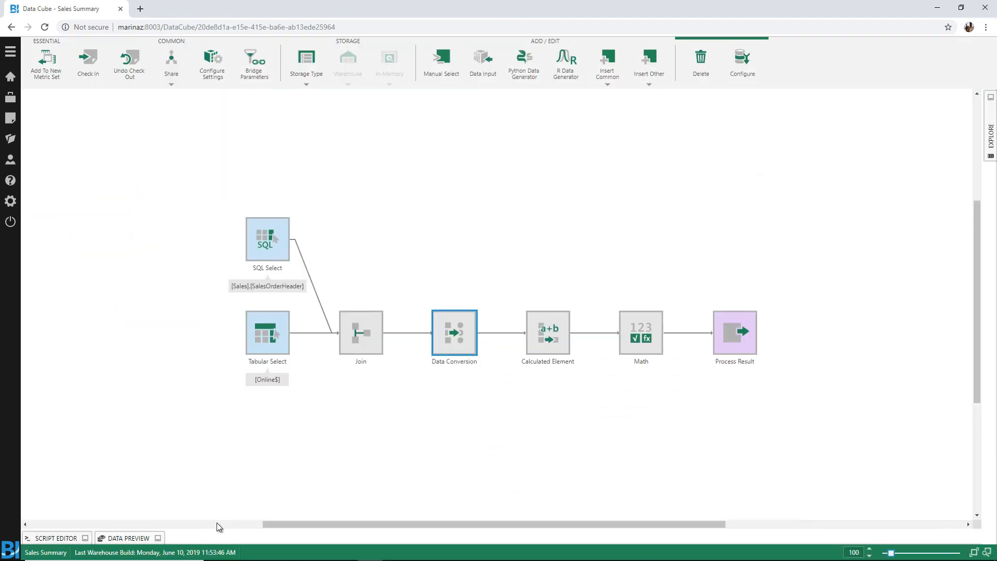
left_click(461, 448)
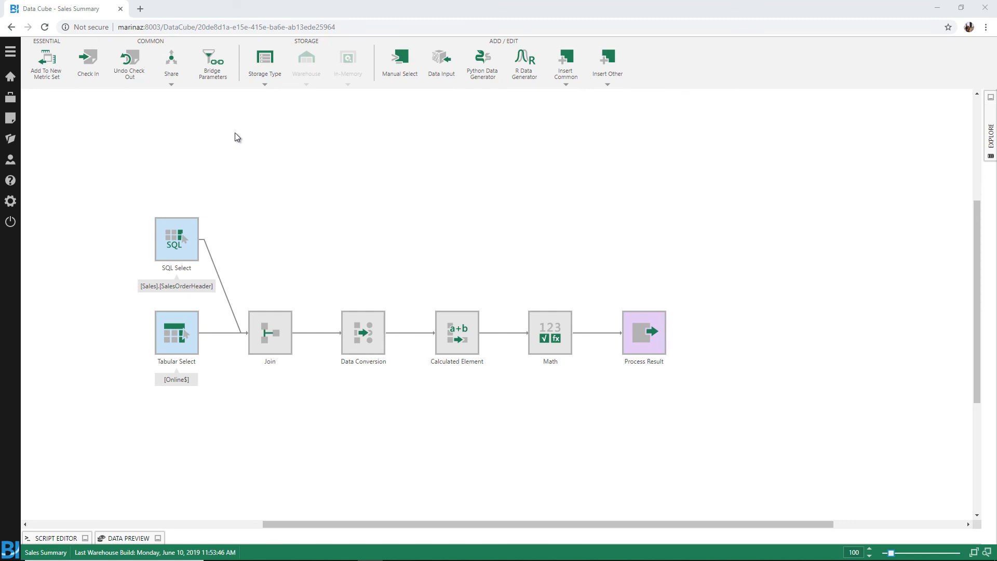
Step: Open the storage type choices for the Sales Summary data cube
left_click(254, 75)
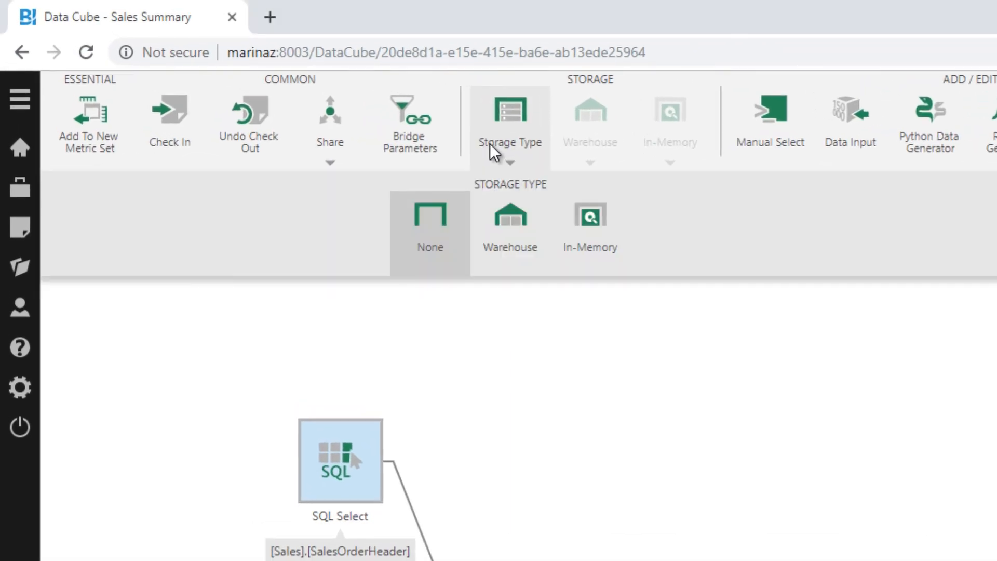